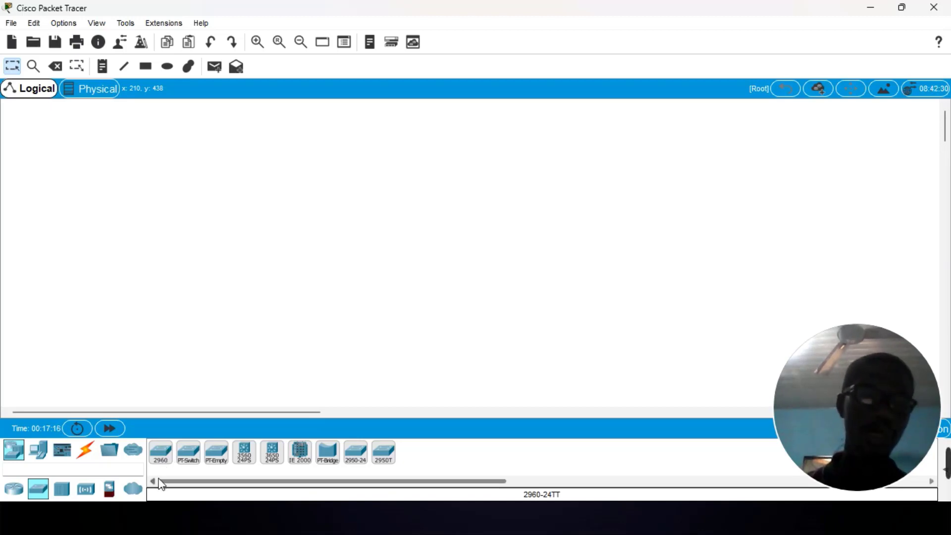
Step: Place five 2960-24TT switches in the workspace and arrange them roughly as a pentagon
click(162, 453)
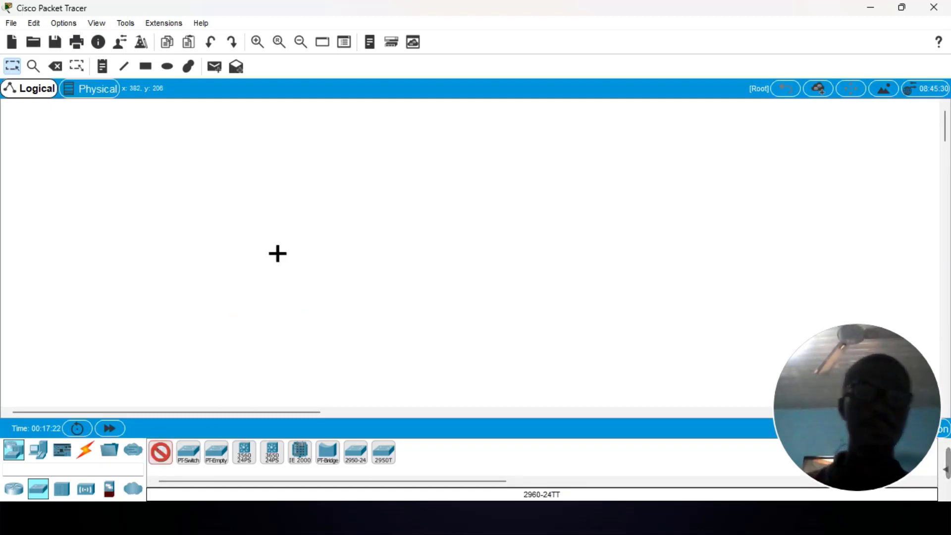
click(317, 249)
click(167, 456)
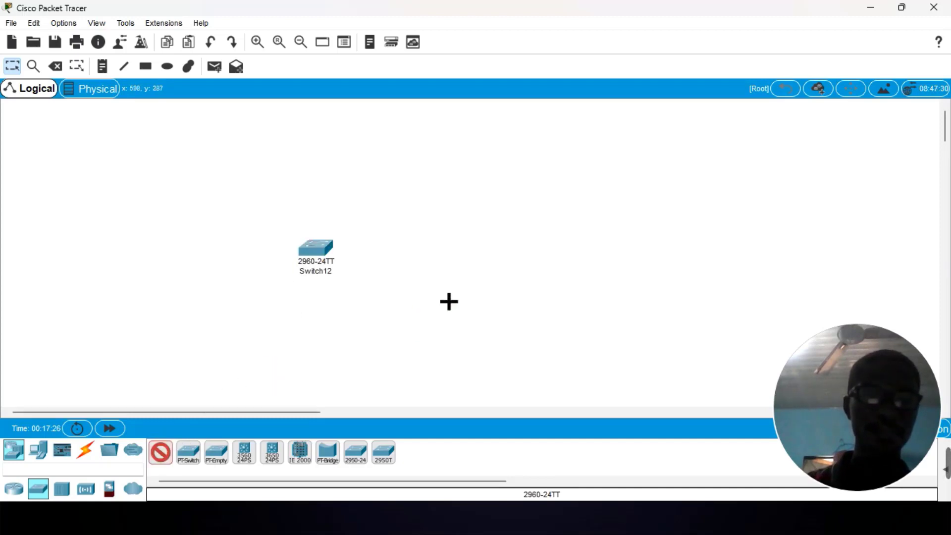
click(488, 252)
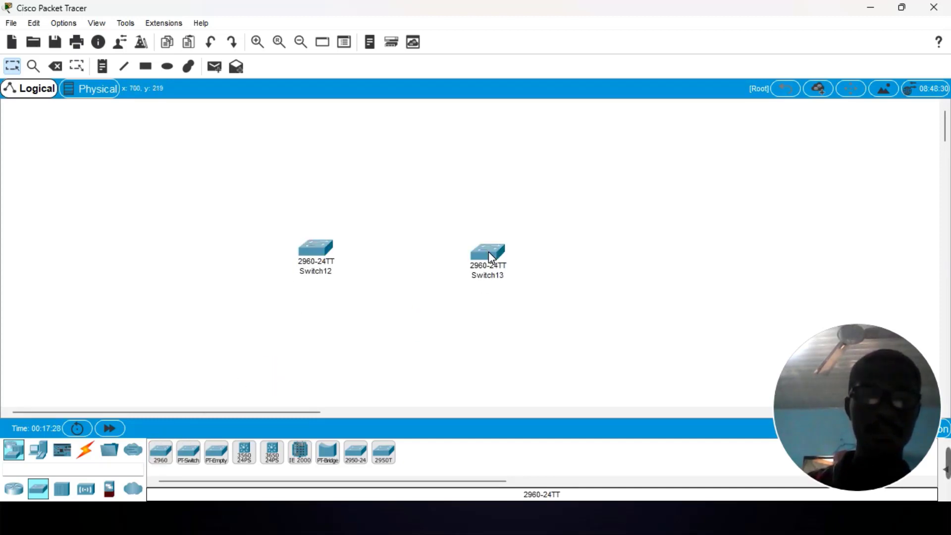
click(166, 461)
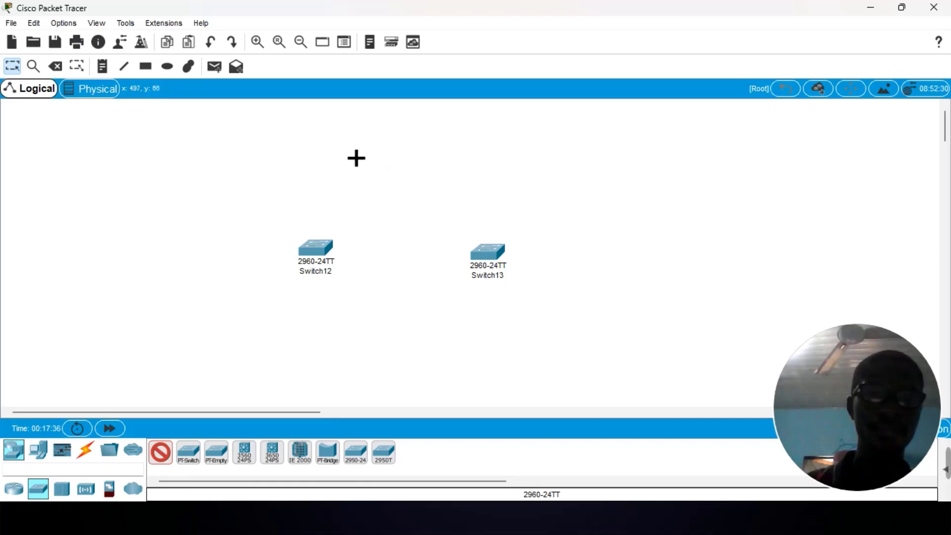
click(351, 155)
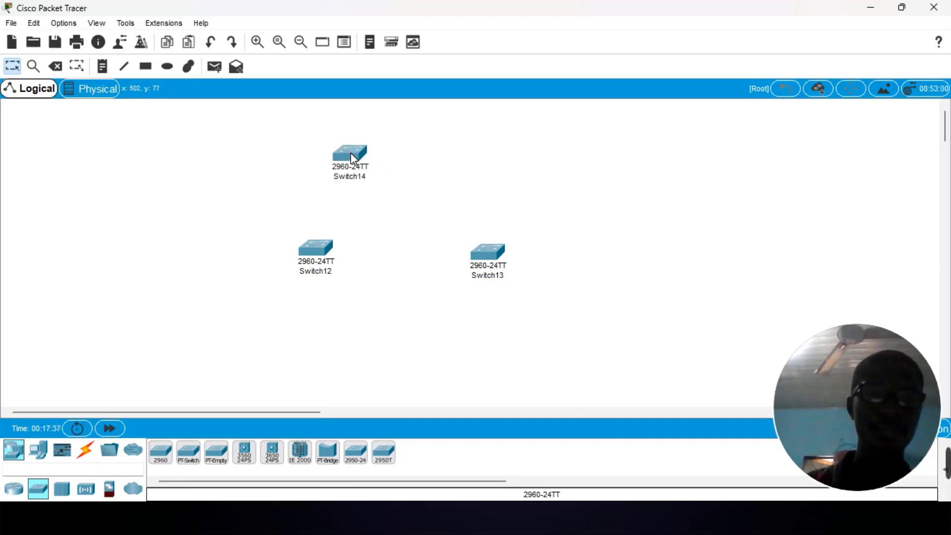
click(194, 453)
click(160, 451)
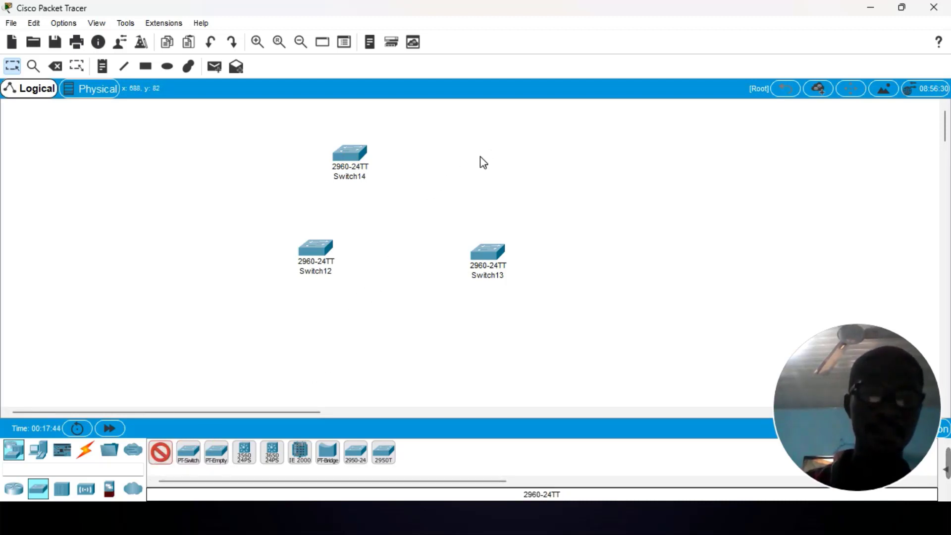
click(480, 157)
click(161, 451)
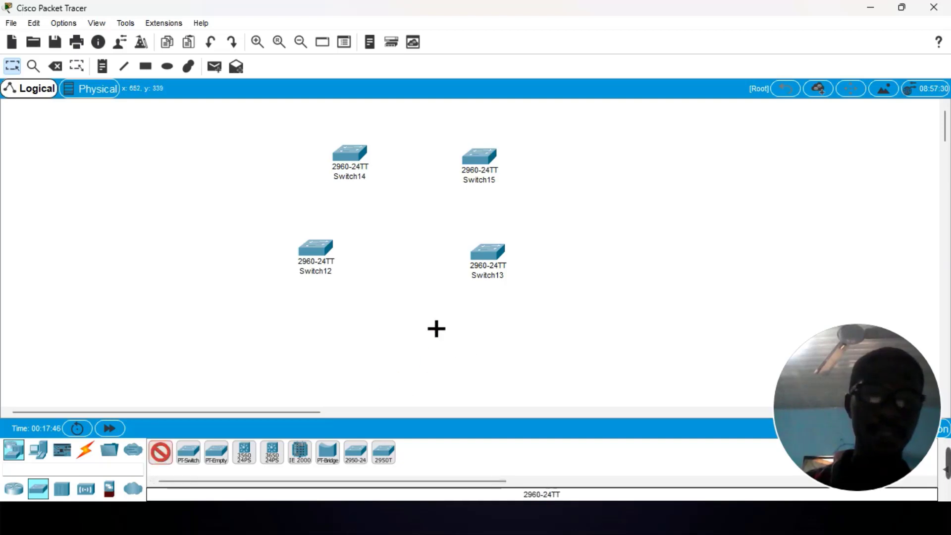
click(385, 336)
drag(488, 252, 494, 270)
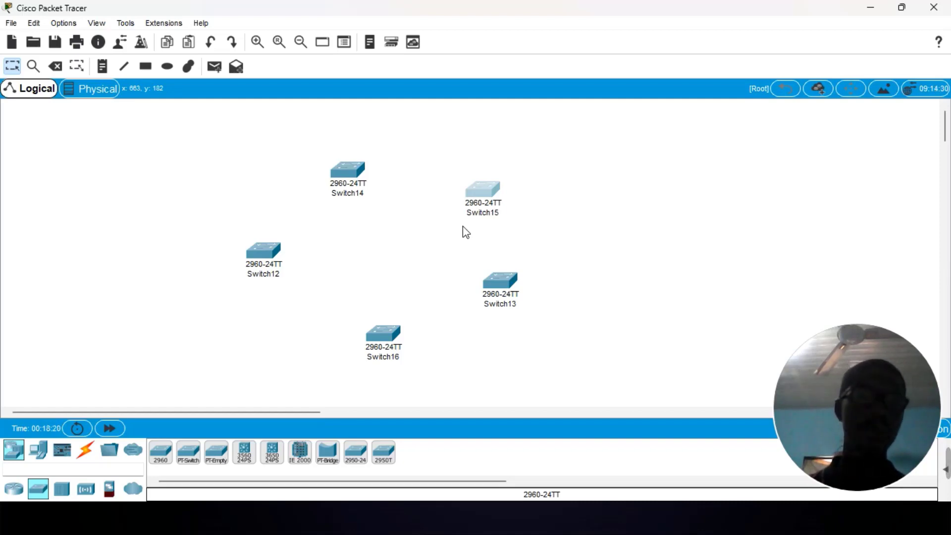
Step: Link Switch12 to Switch14 and Switch14 to Switch15 using the automatically chosen connection type
click(85, 450)
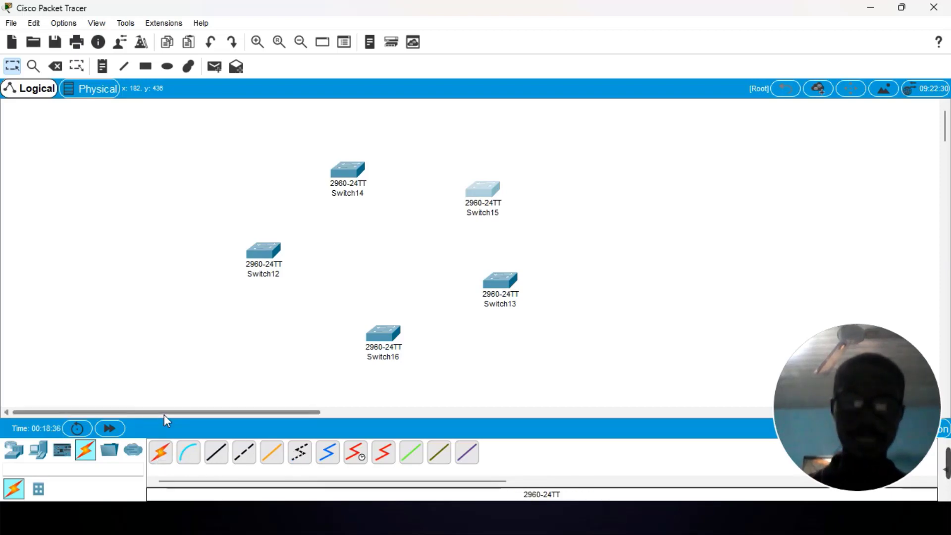
click(161, 451)
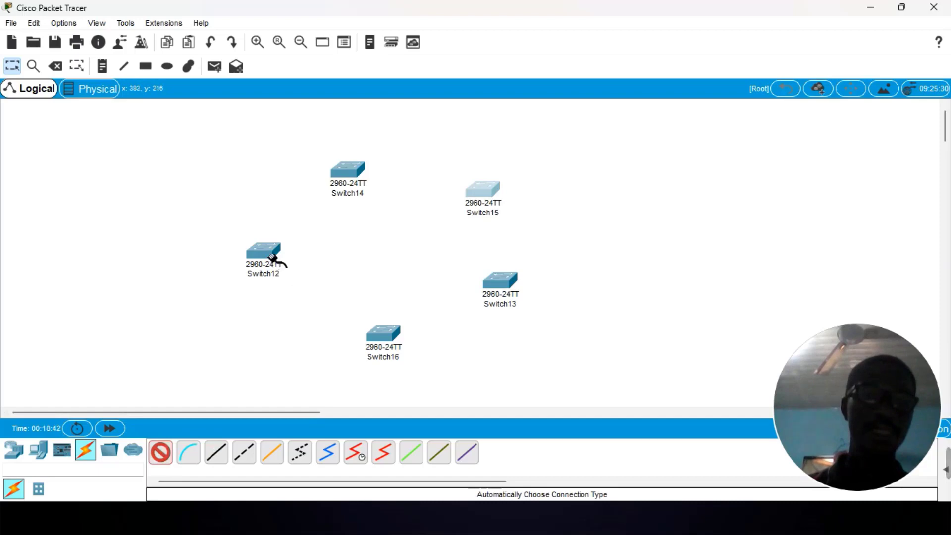
click(270, 256)
click(348, 171)
click(161, 452)
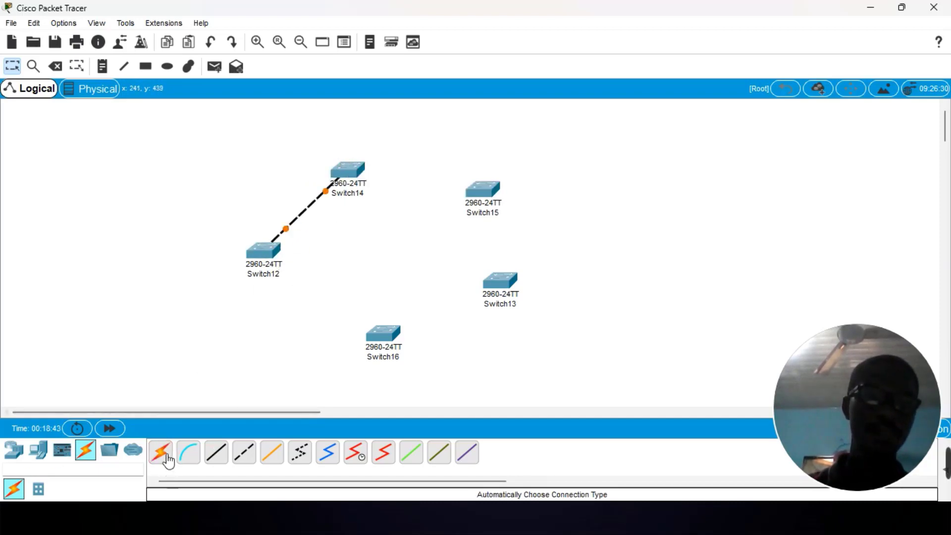
click(348, 171)
click(483, 189)
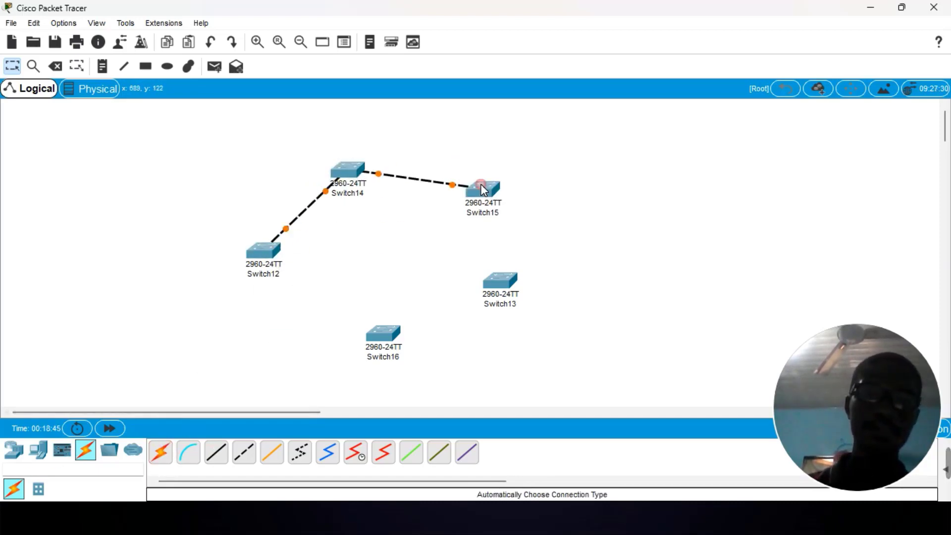
Step: Complete the switch ring with automatic connections from Switch15 to Switch13, Switch13 to Switch16, and Switch16 to Switch12
click(161, 452)
click(487, 190)
click(501, 282)
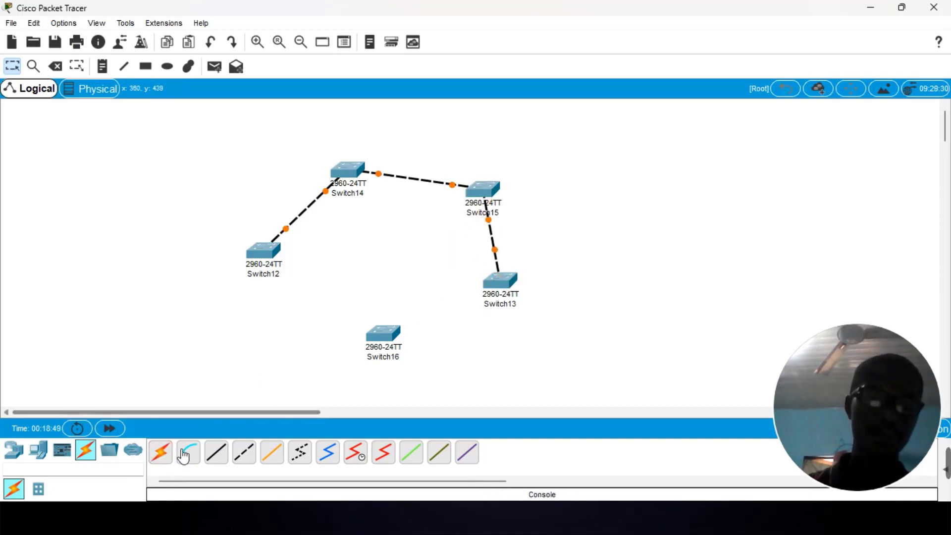
click(171, 453)
click(508, 285)
click(371, 335)
click(161, 452)
click(384, 335)
click(267, 255)
Step: Add automatic cross-links between Switch14 and Switch16, Switch14 and Switch13, and Switch16 and Switch15
click(160, 452)
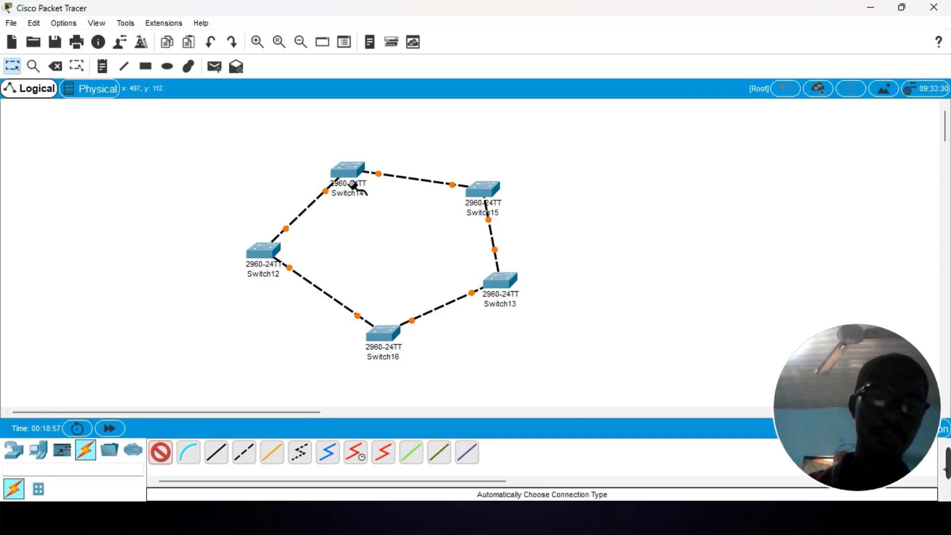
click(352, 179)
click(382, 333)
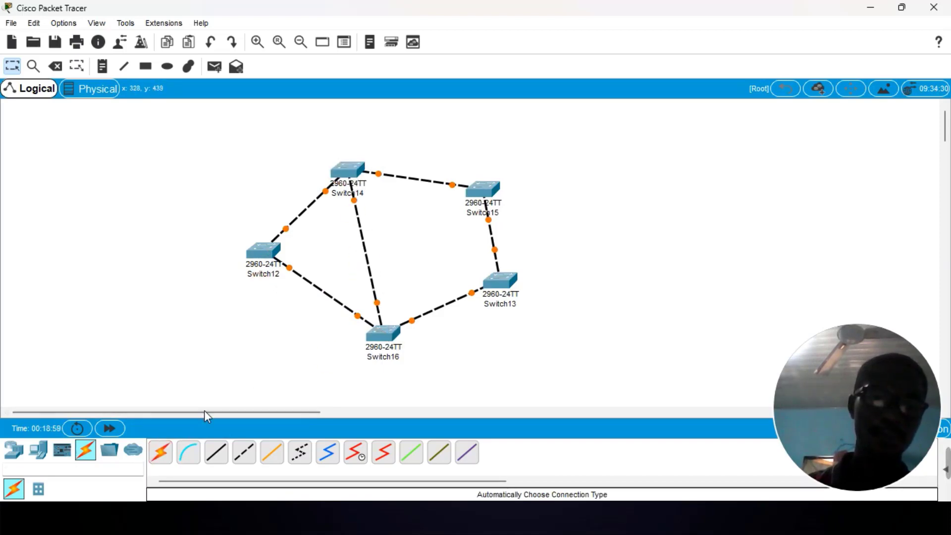
click(160, 452)
click(362, 169)
click(499, 281)
click(161, 453)
click(389, 333)
click(483, 190)
click(160, 451)
click(415, 329)
click(367, 317)
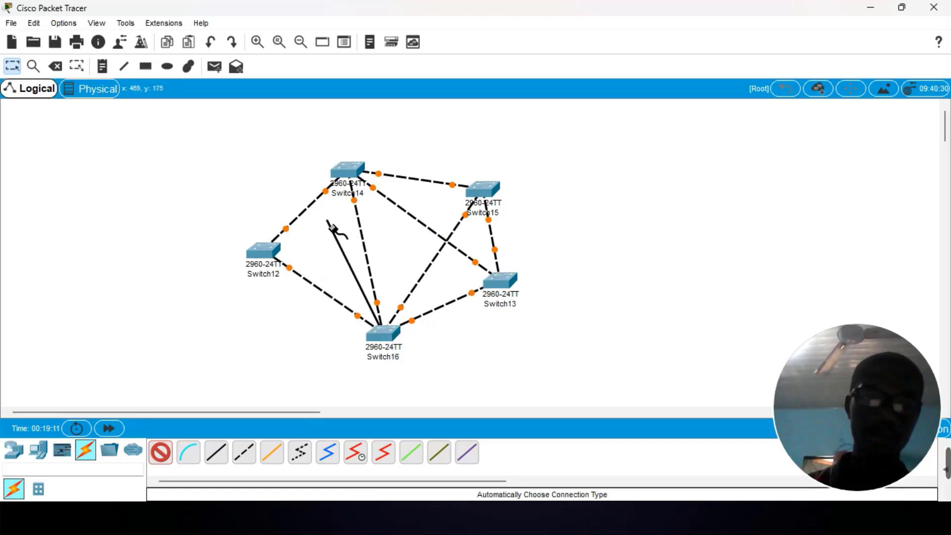
click(263, 250)
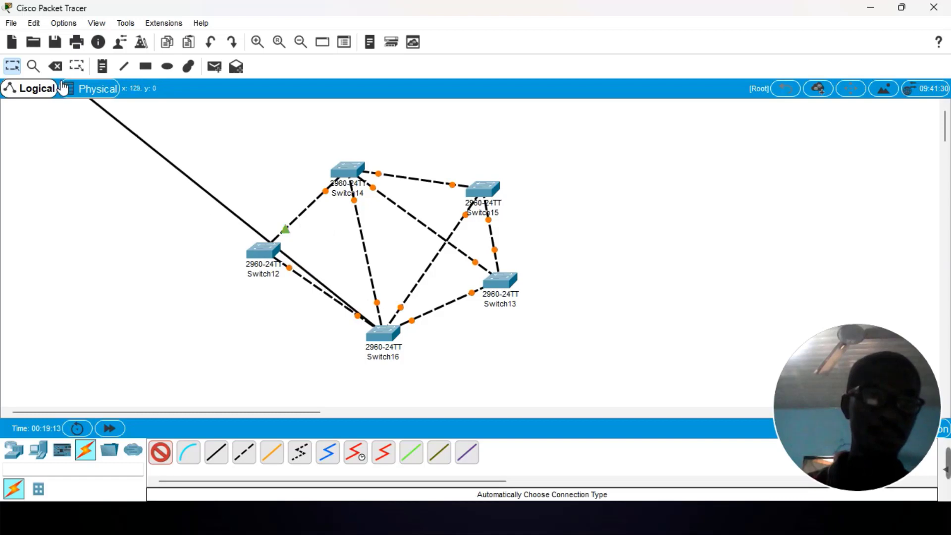
click(55, 65)
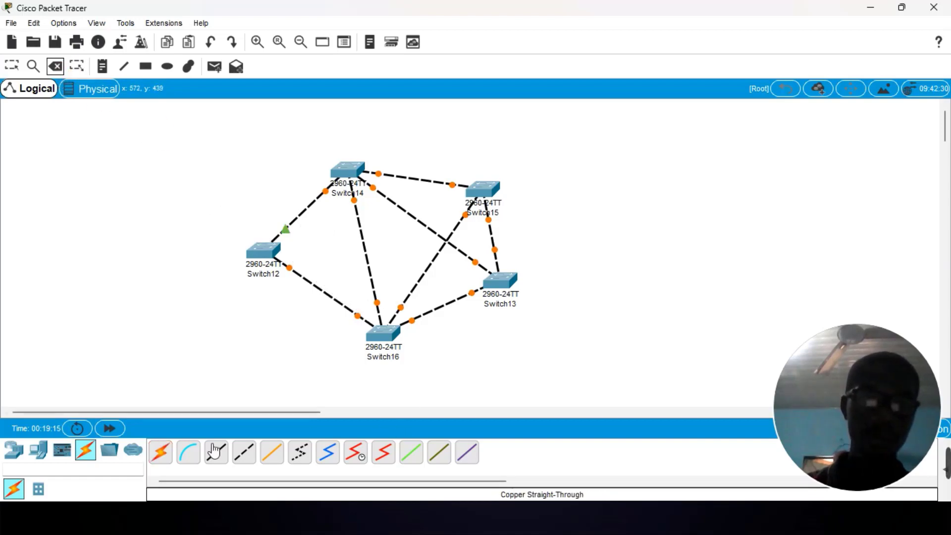
click(267, 258)
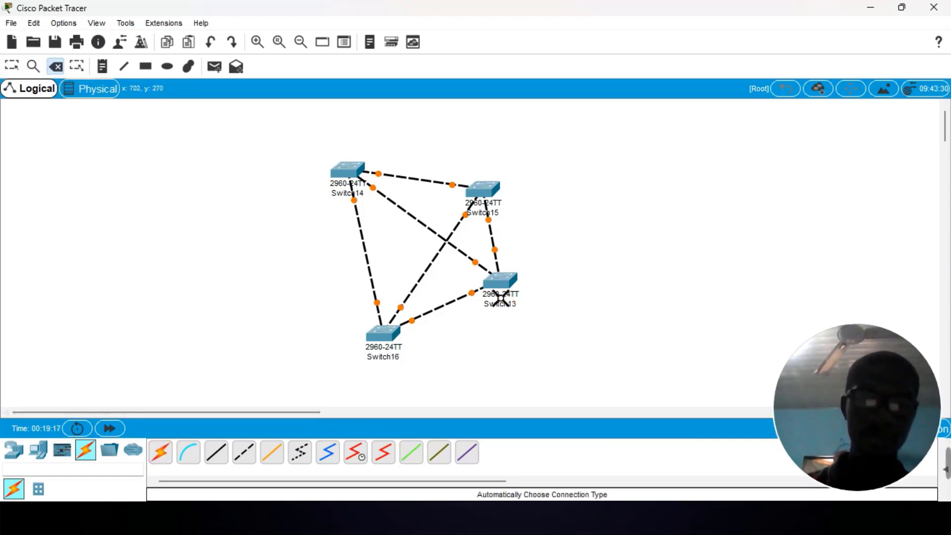
key(ctrl+z)
Step: Link Switch12 to Switch13 using the automatically chosen connection type
click(160, 451)
click(270, 260)
click(492, 280)
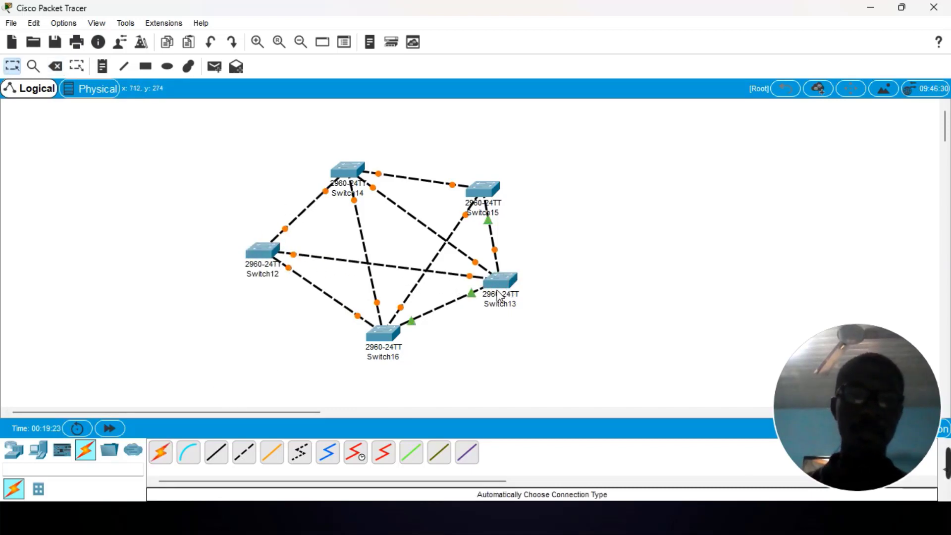
Step: Reposition Switch16, Switch14, Switch15 and Switch13 so the mesh forms a more even pentagon with clearly separated links
mouse_move(497, 295)
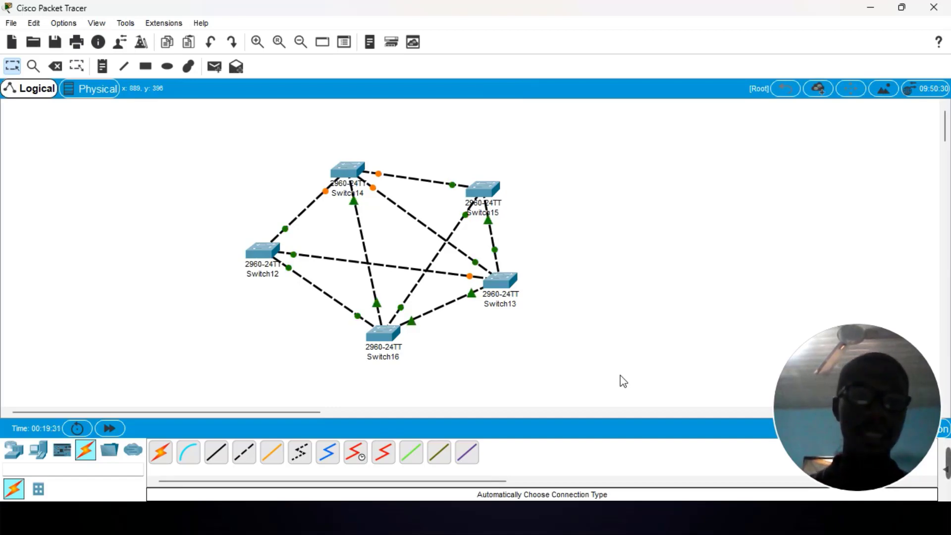
mouse_move(380, 345)
mouse_down()
mouse_move(353, 342)
mouse_move(363, 349)
mouse_up()
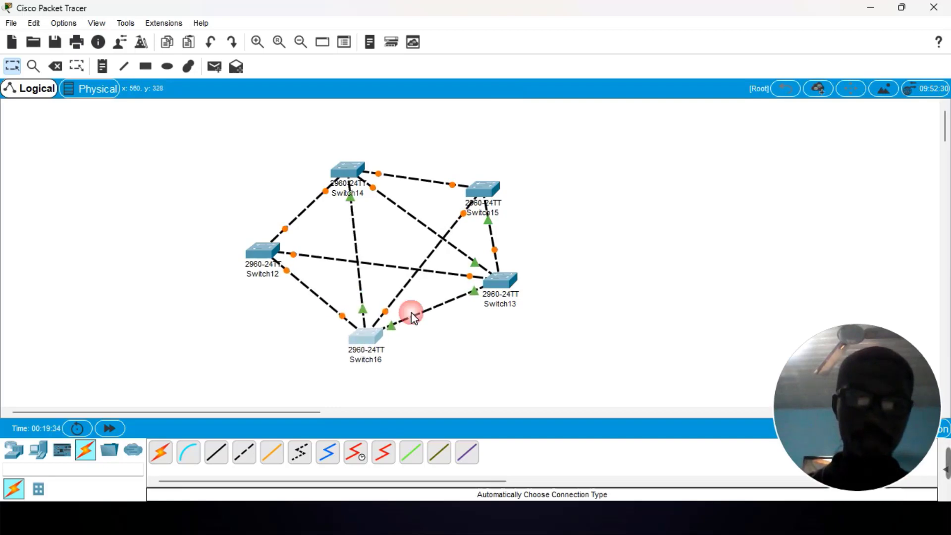
mouse_move(354, 175)
mouse_down()
mouse_move(342, 163)
mouse_move(347, 173)
mouse_up()
drag(480, 185, 474, 168)
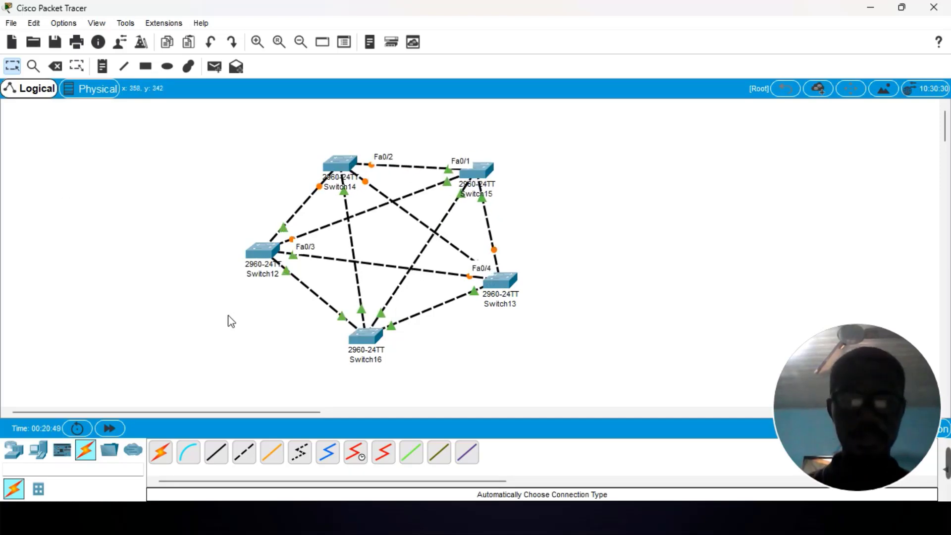
drag(366, 337, 384, 345)
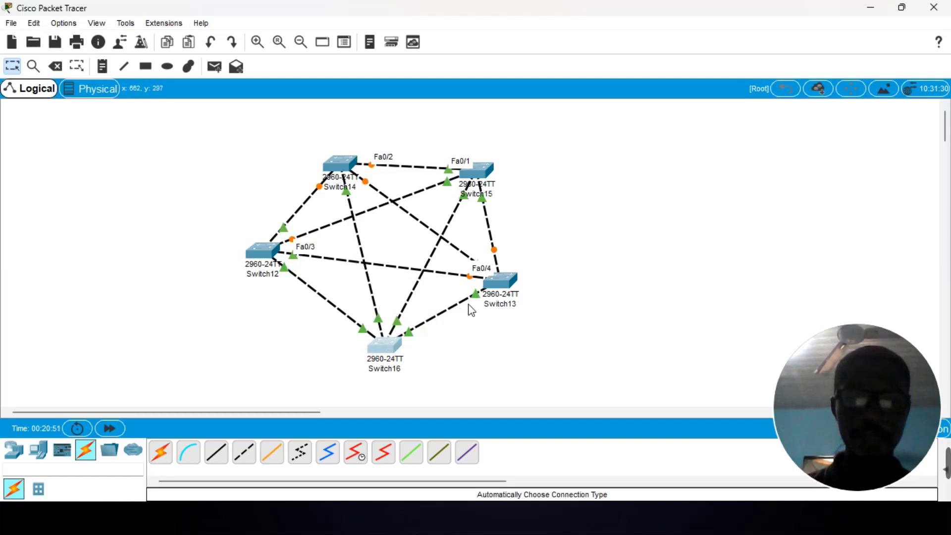
click(507, 290)
drag(508, 290, 523, 264)
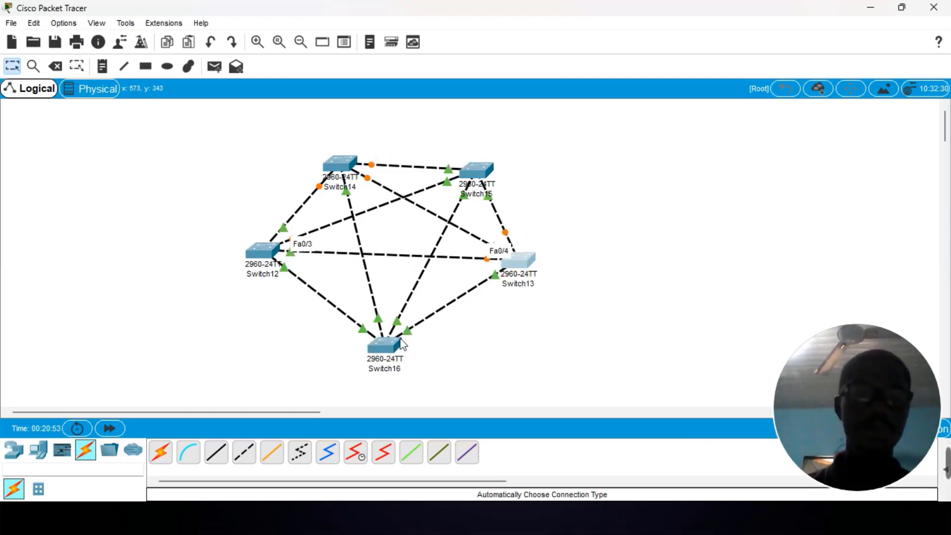
Step: Place five PC-PT end devices around the mesh, one outside each switch
click(39, 453)
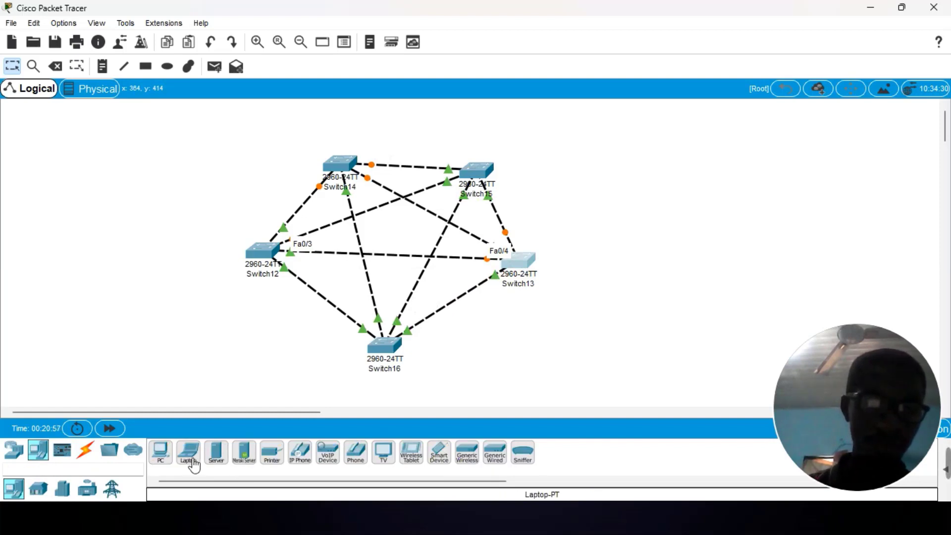
click(165, 466)
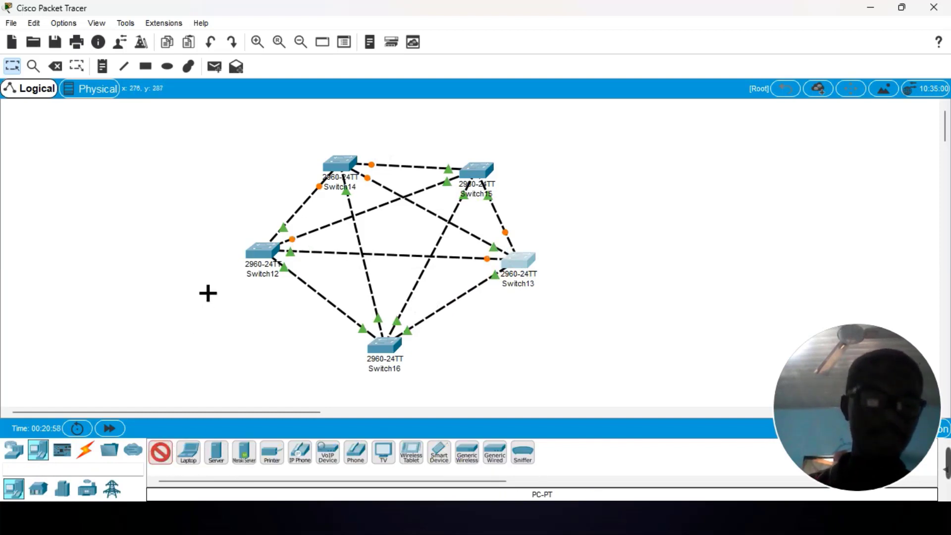
click(196, 271)
click(163, 452)
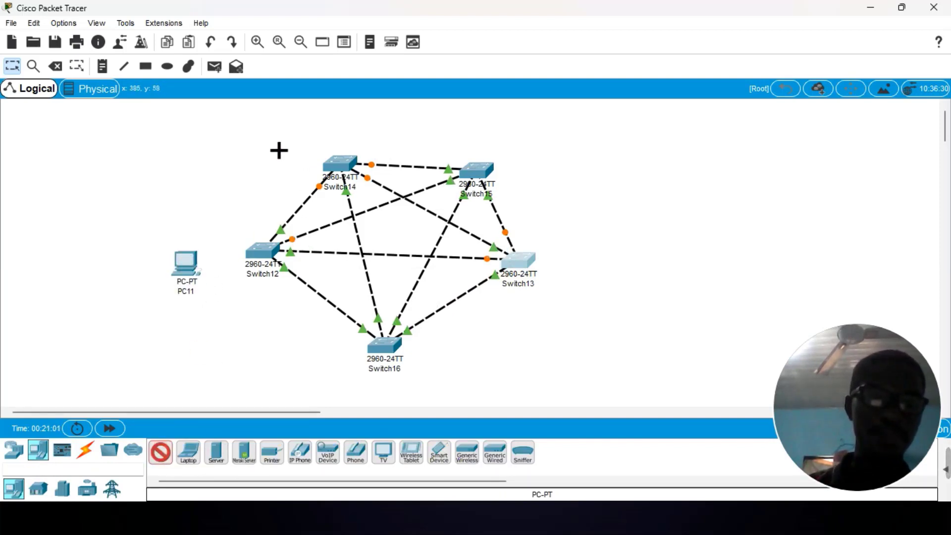
click(268, 138)
click(161, 451)
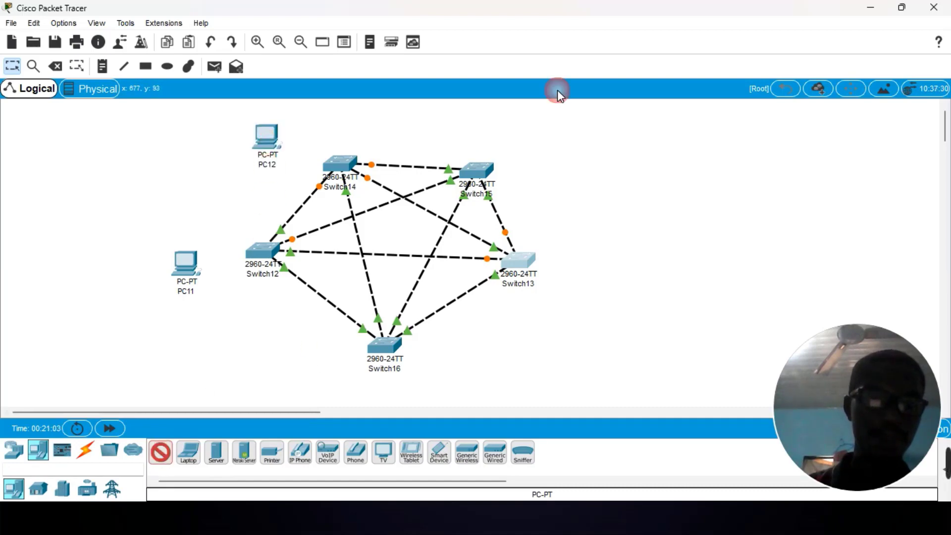
click(523, 122)
click(161, 451)
click(601, 273)
click(161, 452)
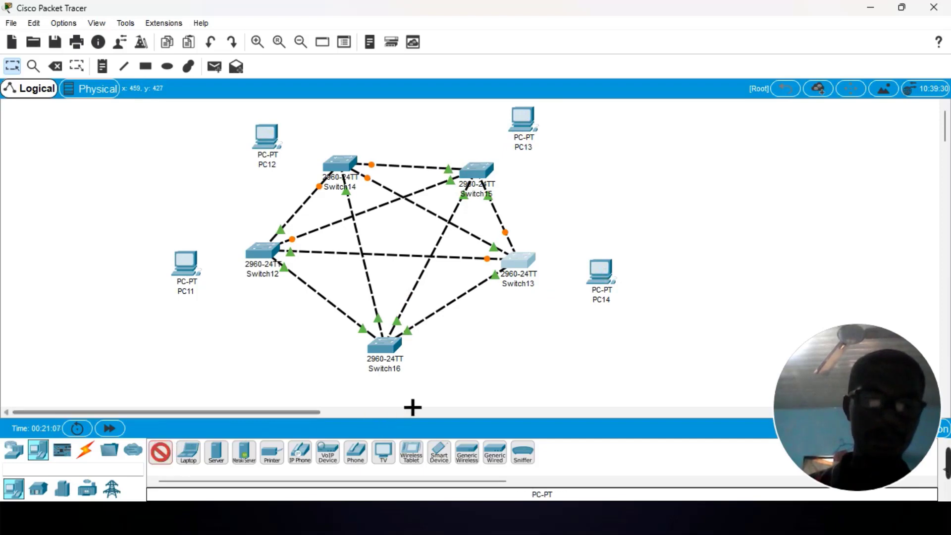
click(388, 399)
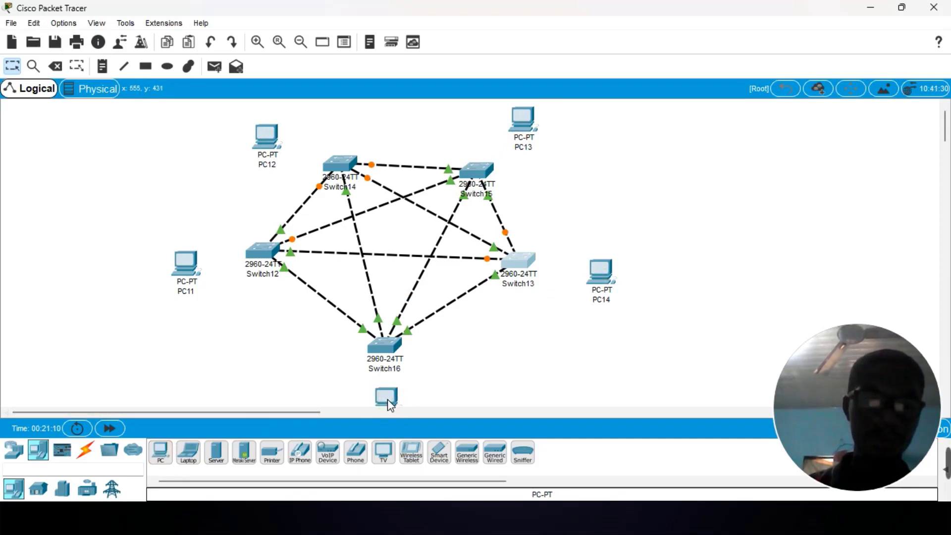
scroll(391, 405, down, 2)
scroll(439, 315, up, 2)
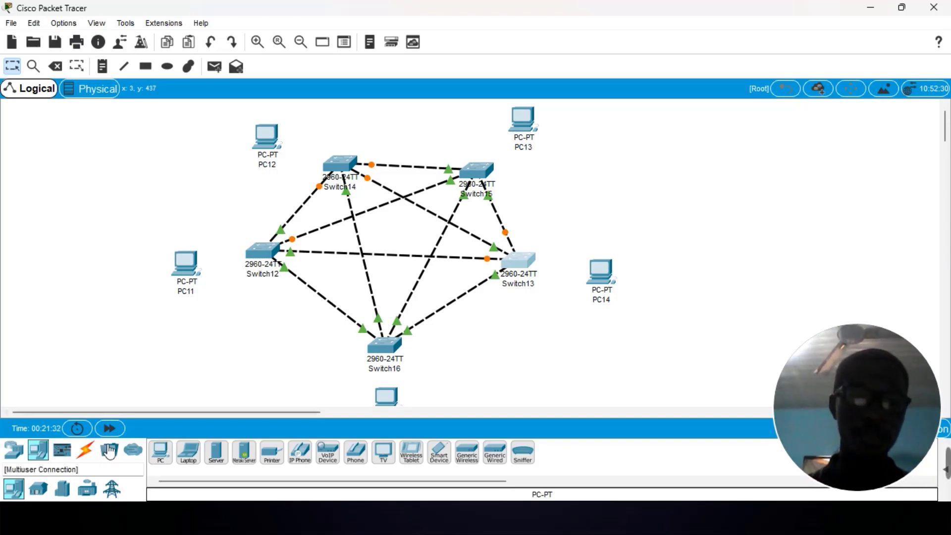
Step: Connect PC12 to Switch14 and PC11 to Switch12 using the automatically chosen connection type
click(85, 449)
click(160, 452)
click(262, 155)
click(340, 163)
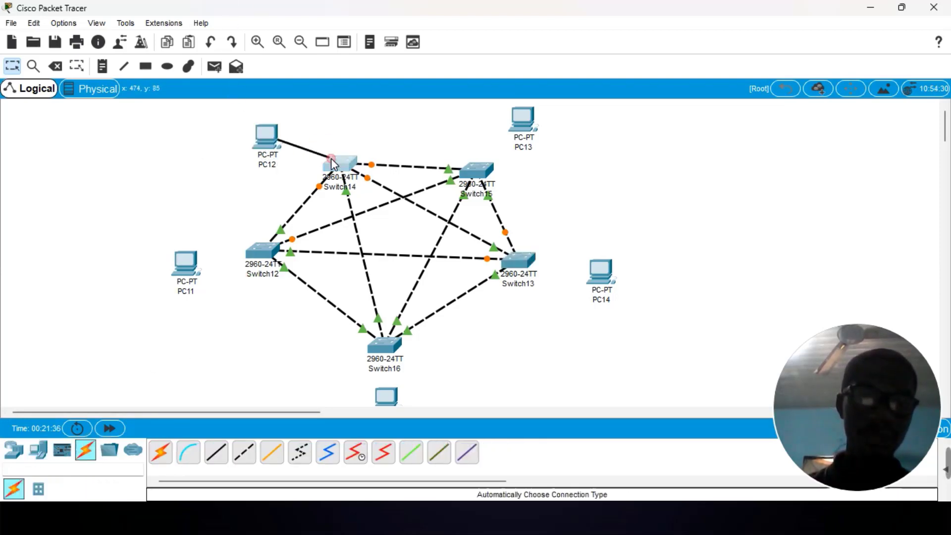
click(168, 458)
click(183, 264)
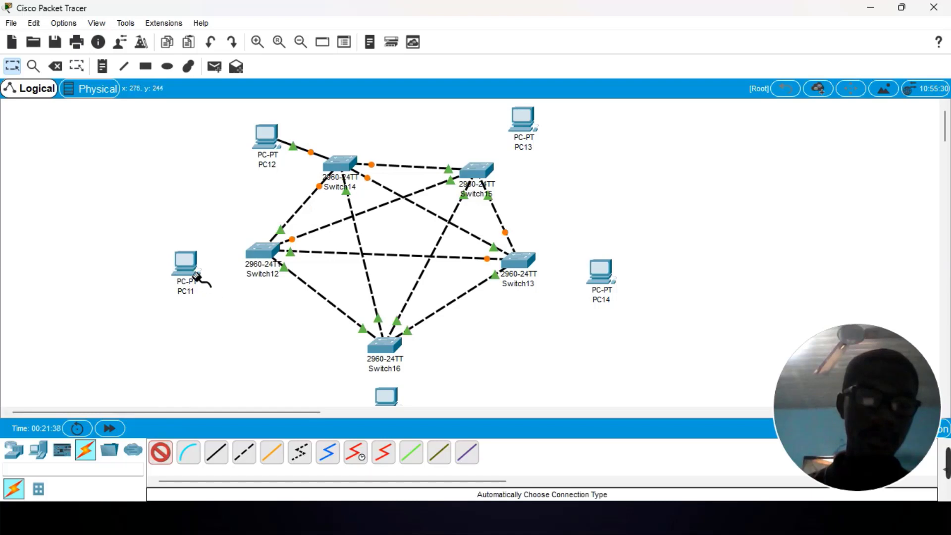
click(263, 253)
Step: Connect PC15 to Switch16 and Switch13 to PC14 using the automatically chosen connection type
click(161, 453)
click(386, 397)
click(384, 345)
click(161, 453)
click(519, 280)
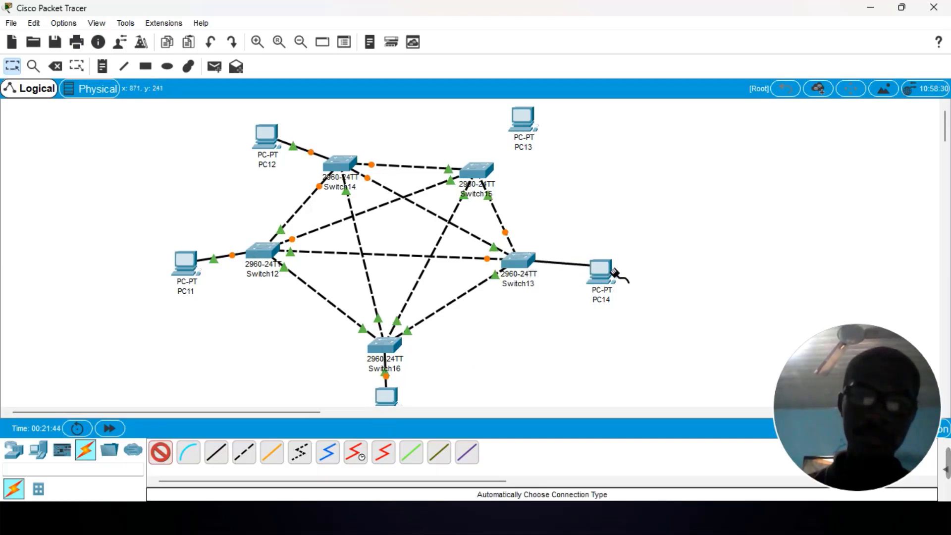
click(600, 272)
Step: Connect Switch15 to PC13 using the automatically chosen connection type
click(161, 453)
click(488, 176)
click(516, 130)
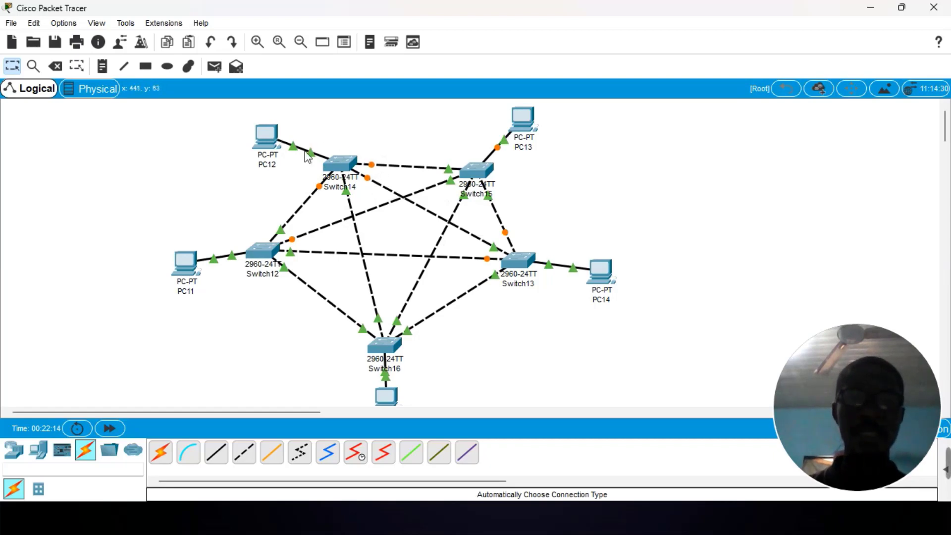
mouse_move(301, 155)
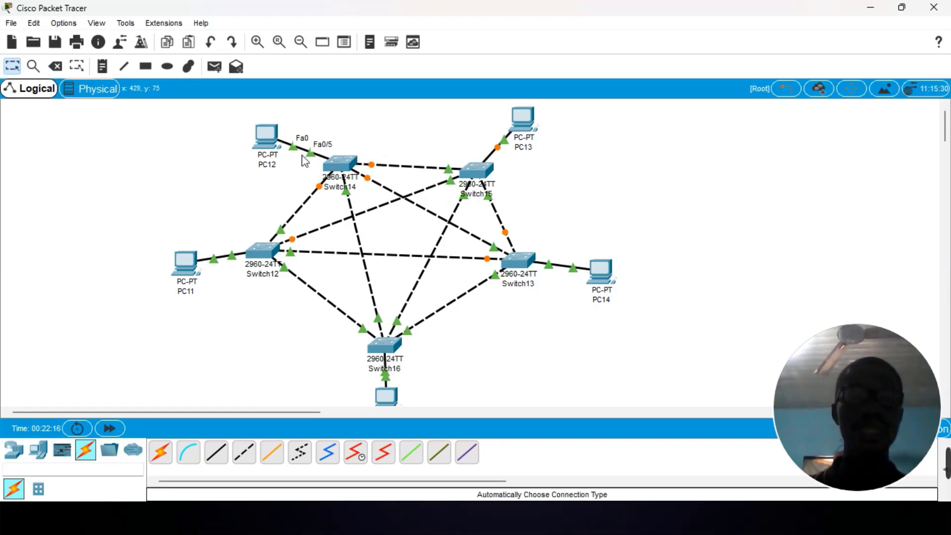
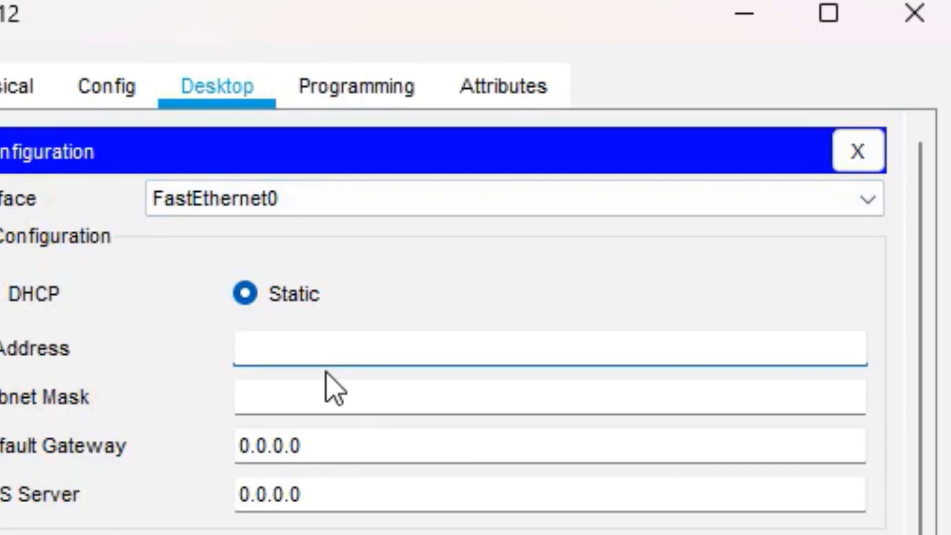
Step: Set PC12's static IP address to 10.10.10.0 with the default subnet mask 255.0.0.0, and close its configuration
text(10)
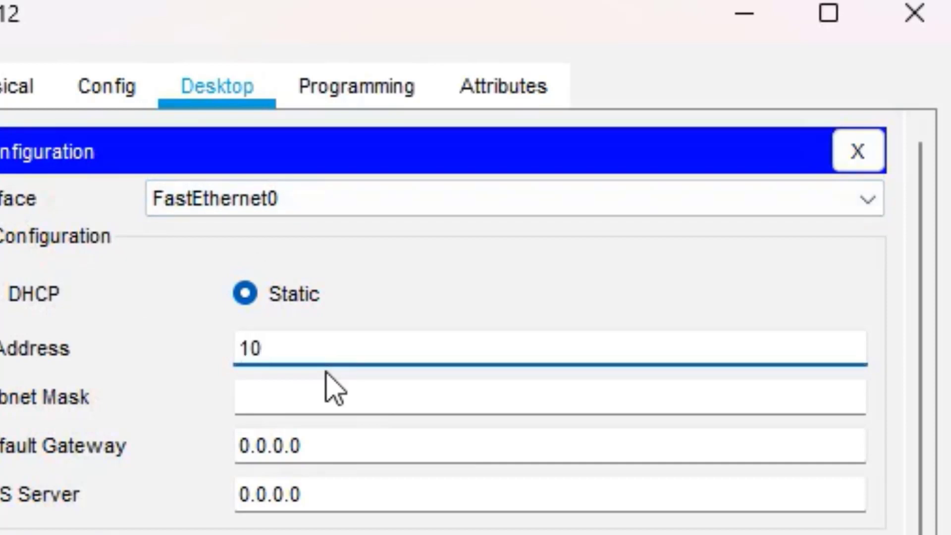
text(.10.1)
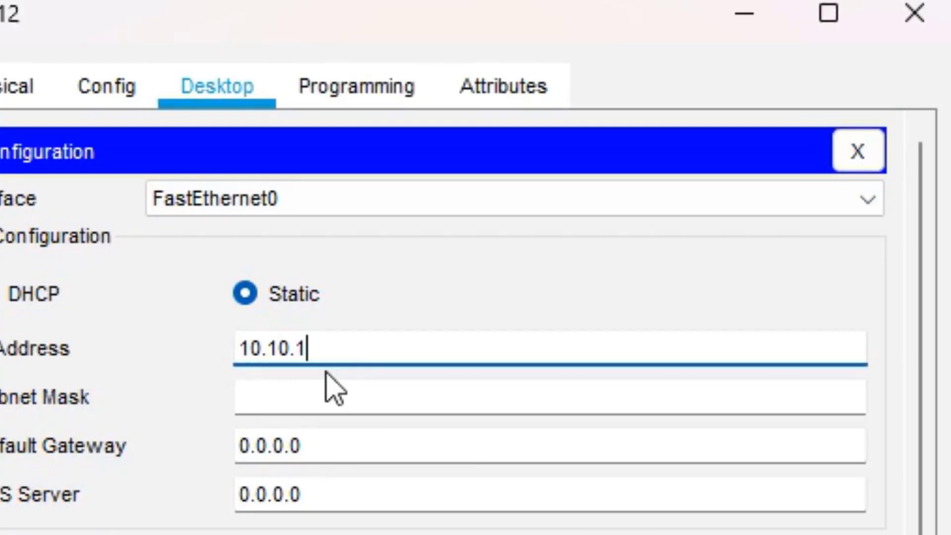
text(0.0)
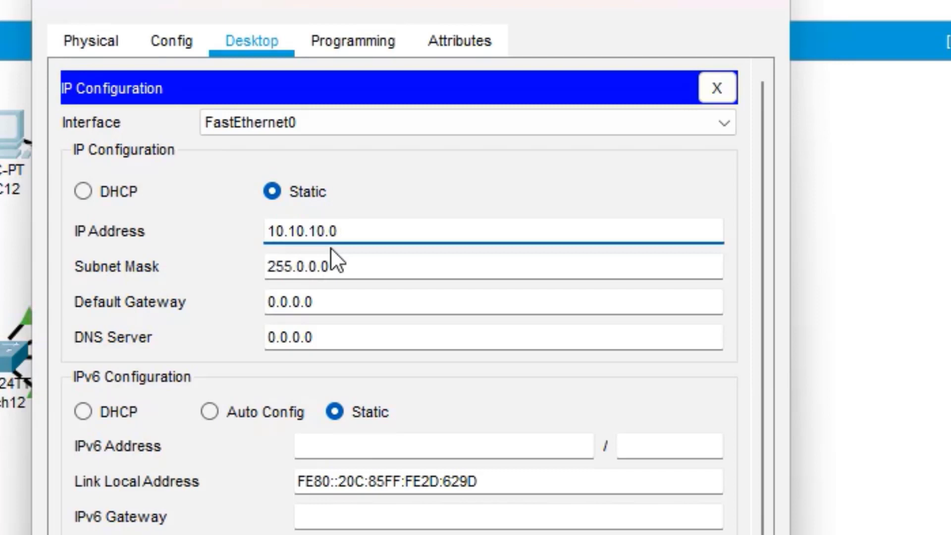
drag(329, 232, 268, 241)
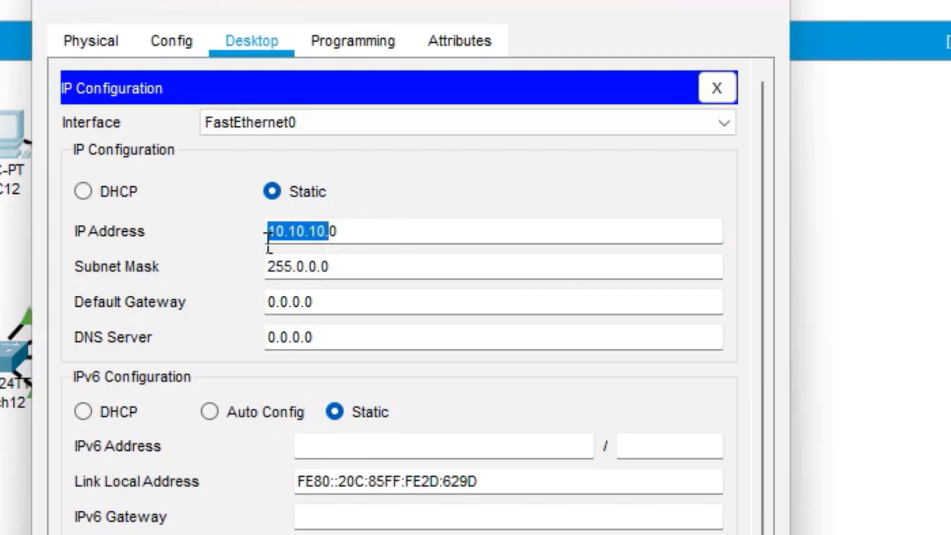
click(393, 245)
drag(329, 231, 257, 230)
click(377, 249)
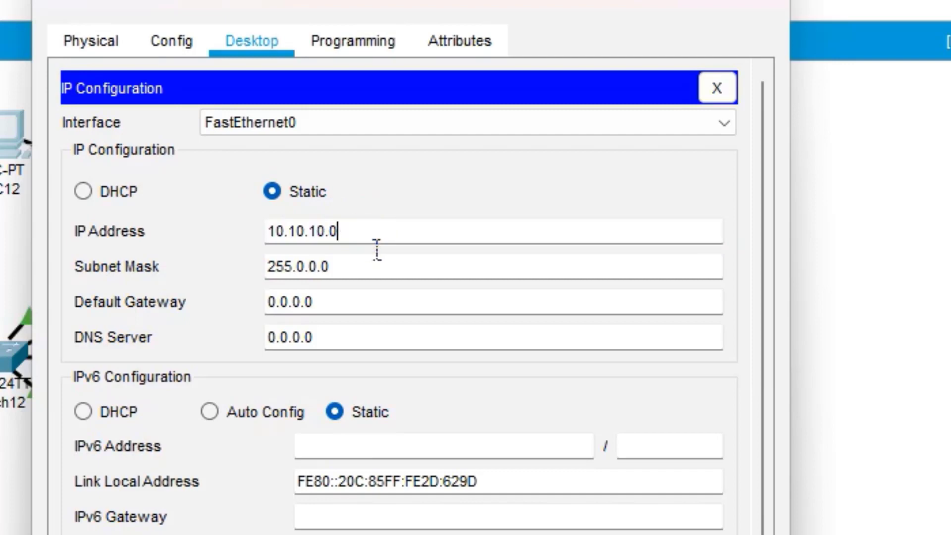
drag(375, 244, 282, 243)
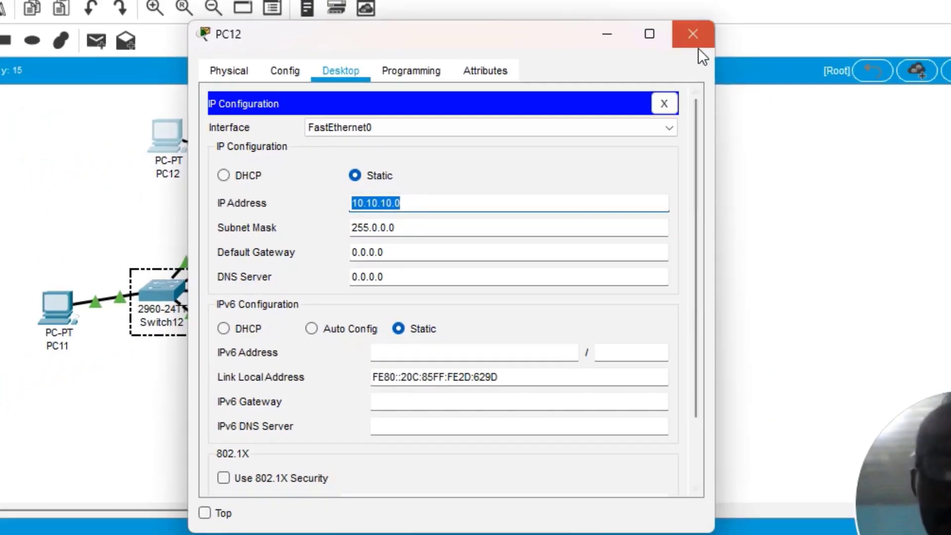
click(691, 34)
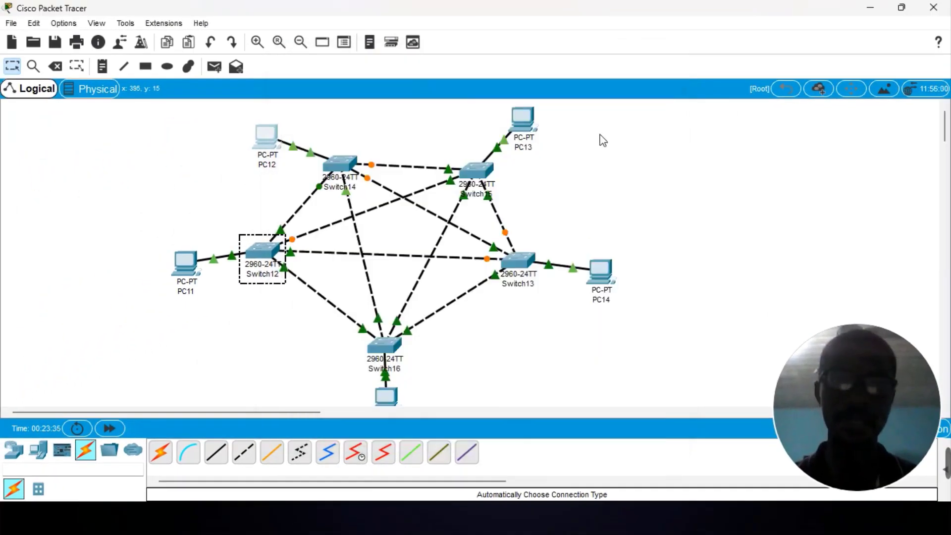
Step: Try to assign PC13 the static IP address 10.10.10.0
click(530, 111)
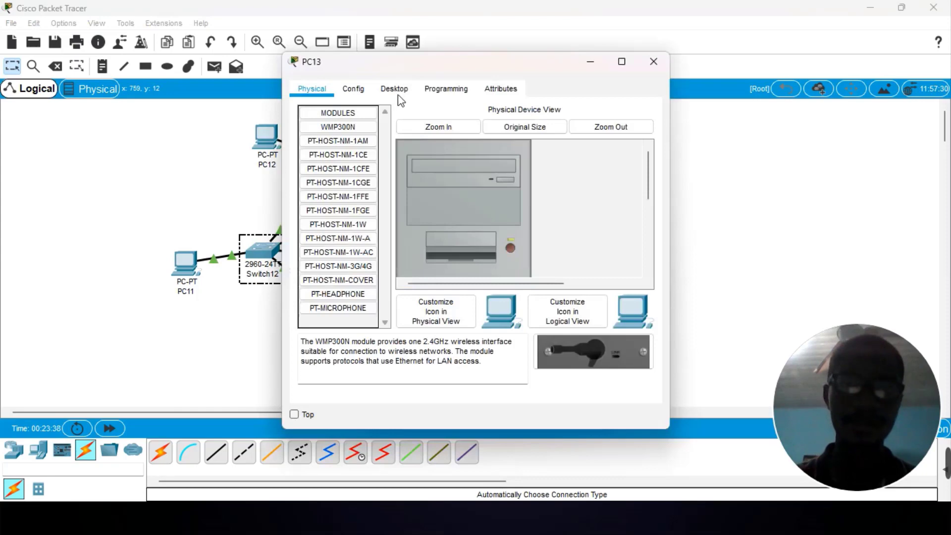
click(391, 92)
click(350, 137)
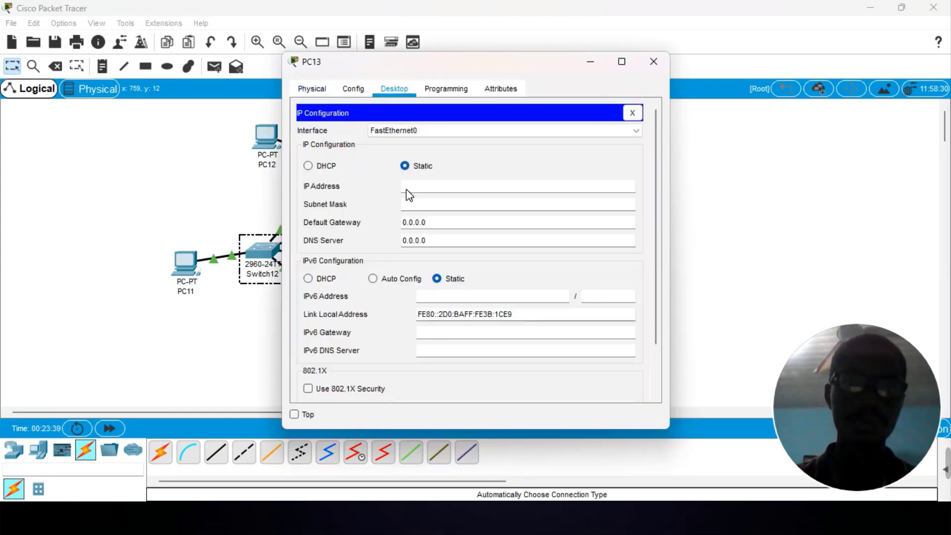
click(434, 190)
text(10.10.10.2)
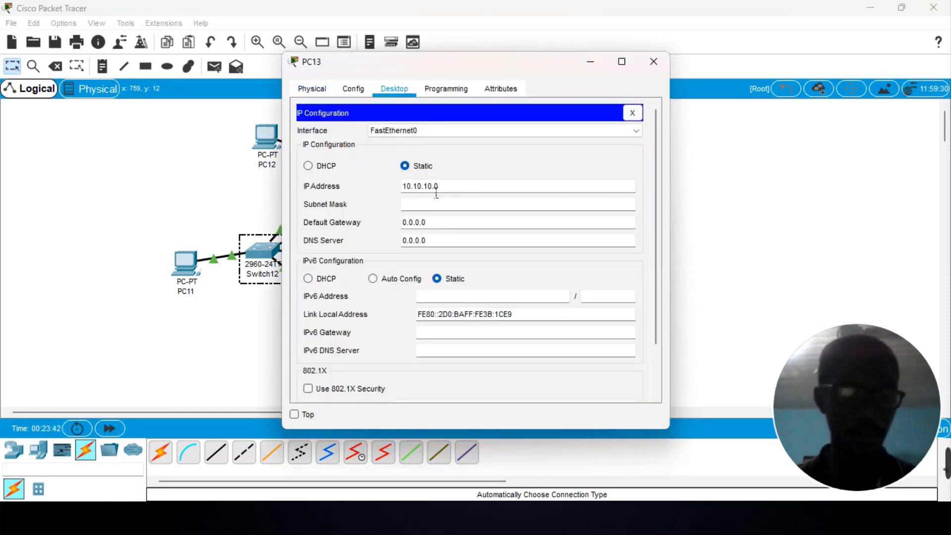
key(Tab)
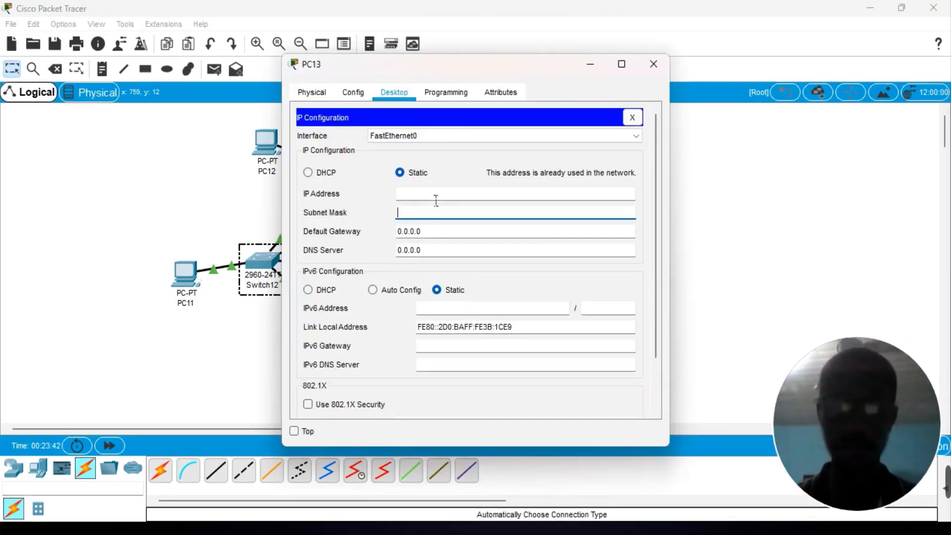
click(655, 63)
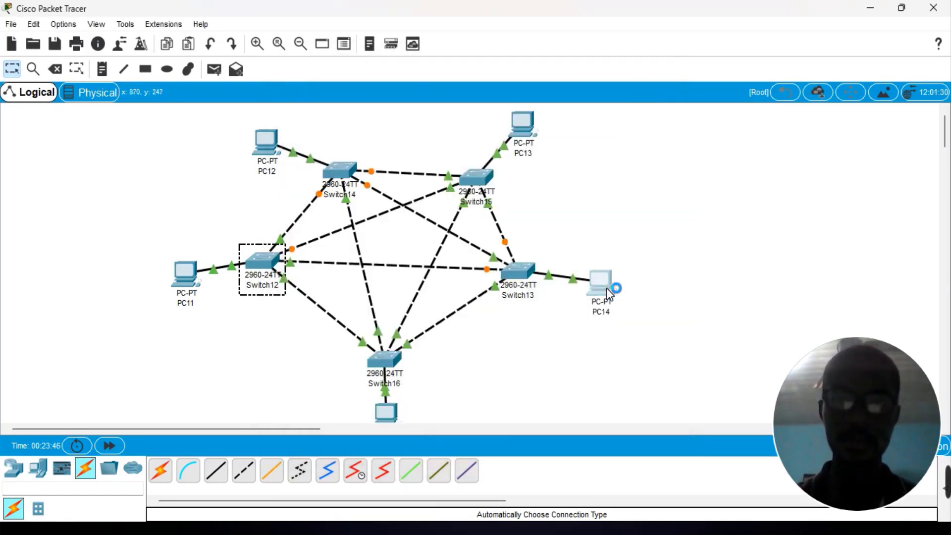
click(607, 284)
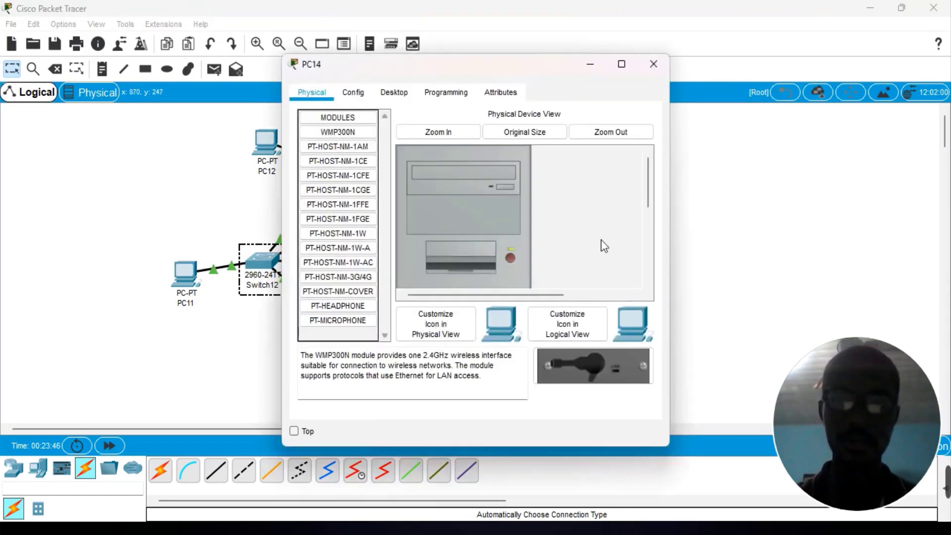
click(653, 64)
Step: Set PC13's static IP address to 10.10.10.1 with the default subnet mask 255.0.0.0, and recheck its saved IP configuration
click(532, 136)
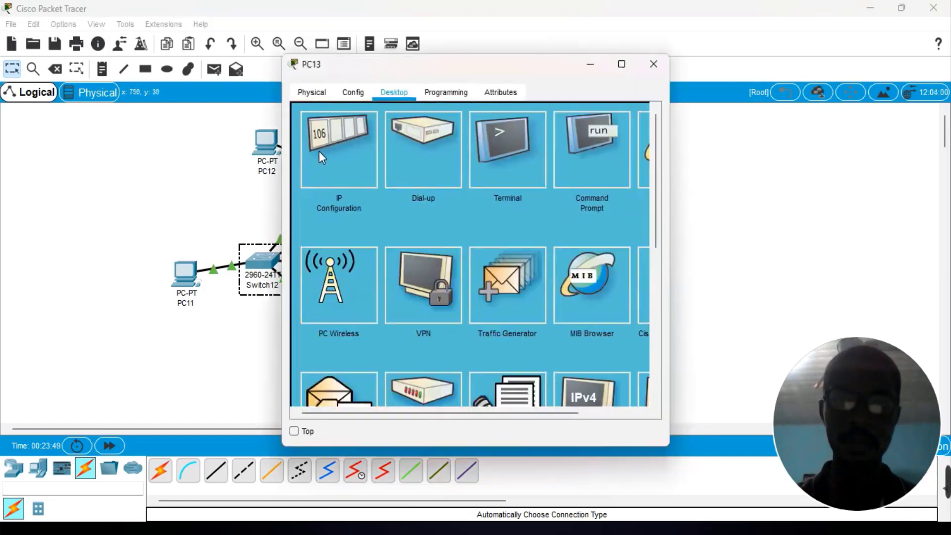
click(320, 153)
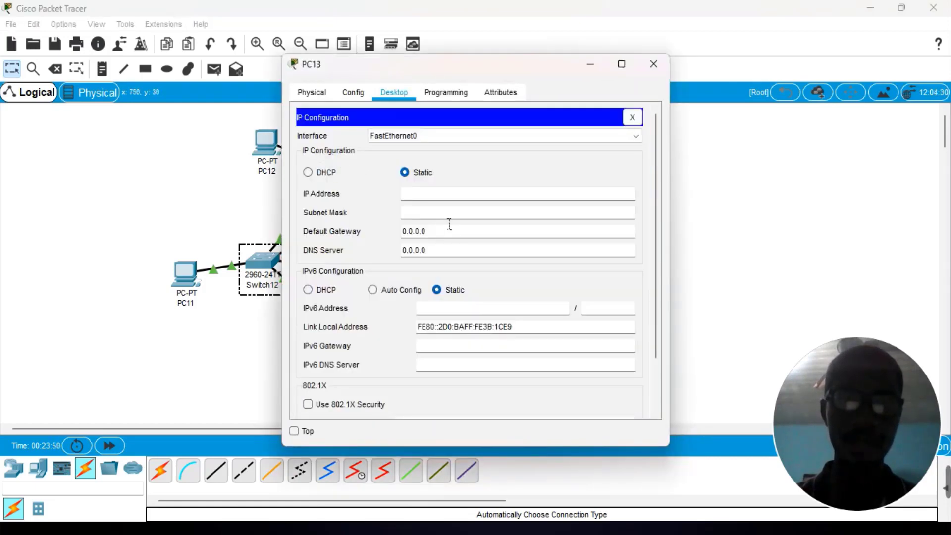
click(434, 198)
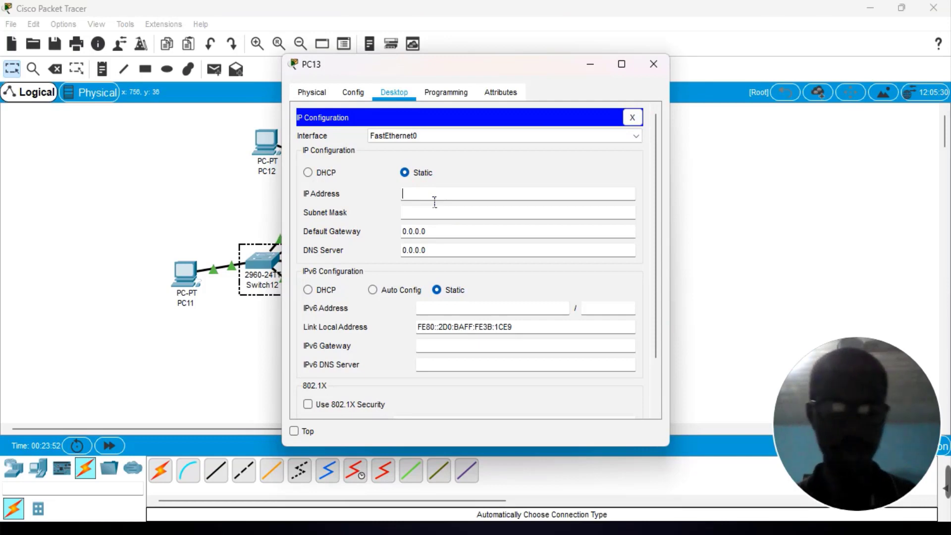
text(10.10.10.0)
key(BackSpace)
text(1)
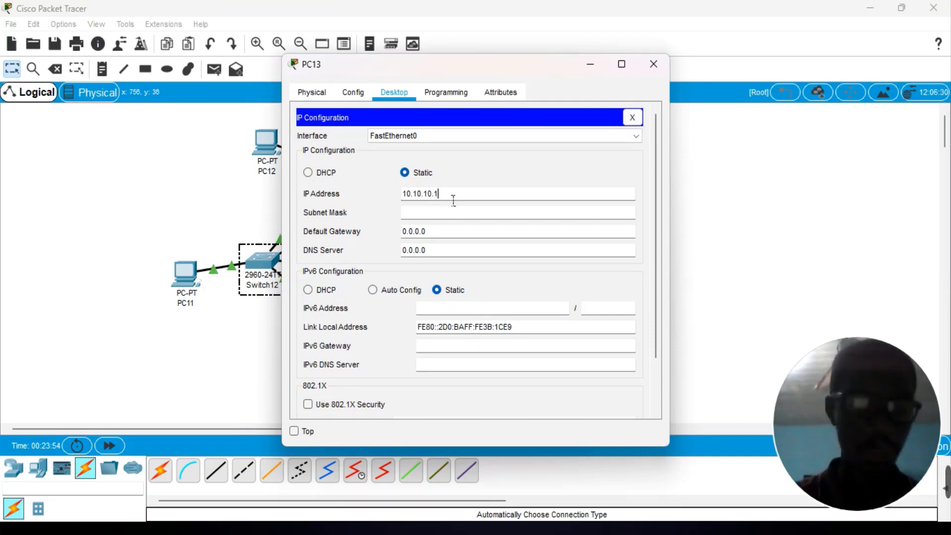
key(Tab)
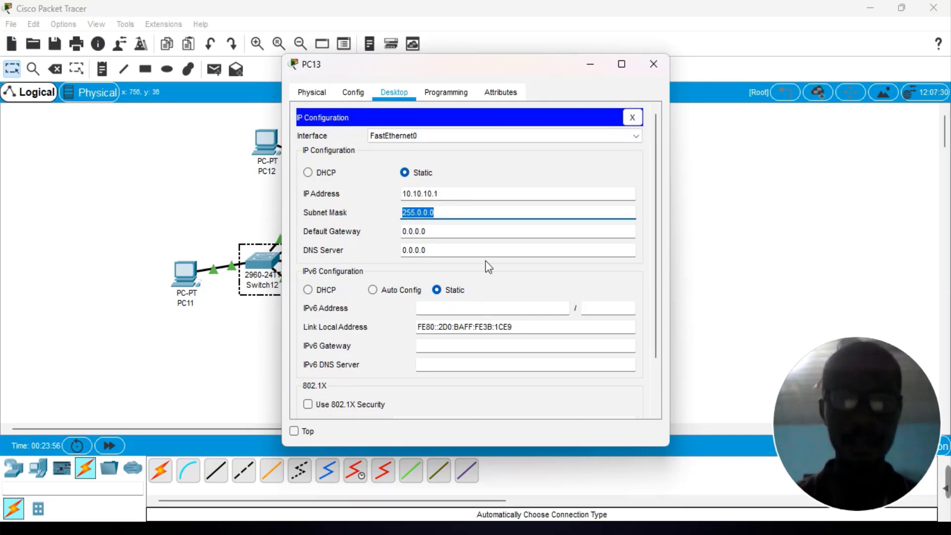
click(653, 63)
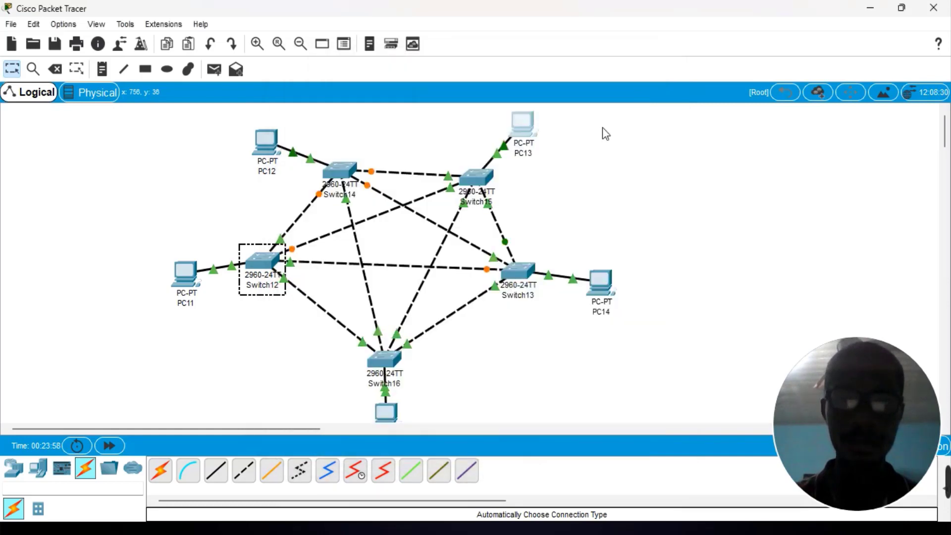
click(524, 129)
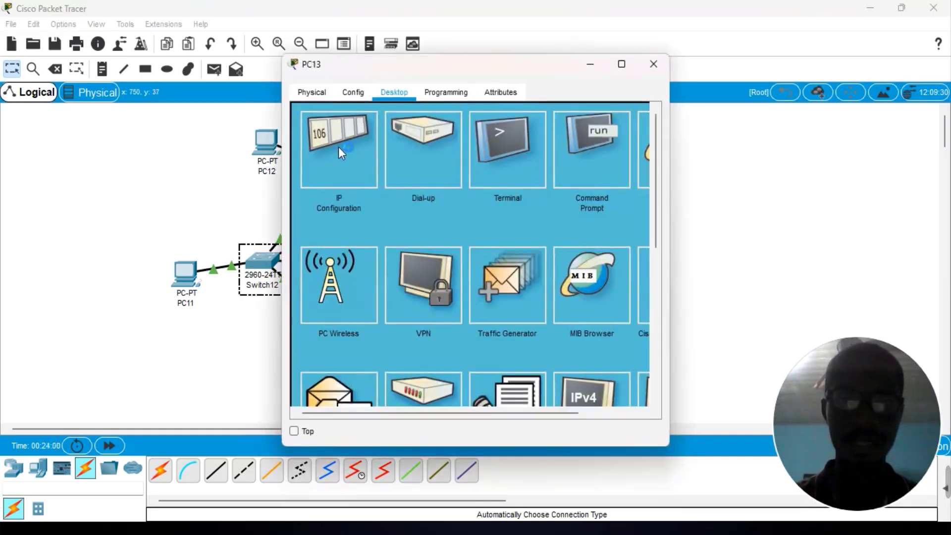
click(339, 144)
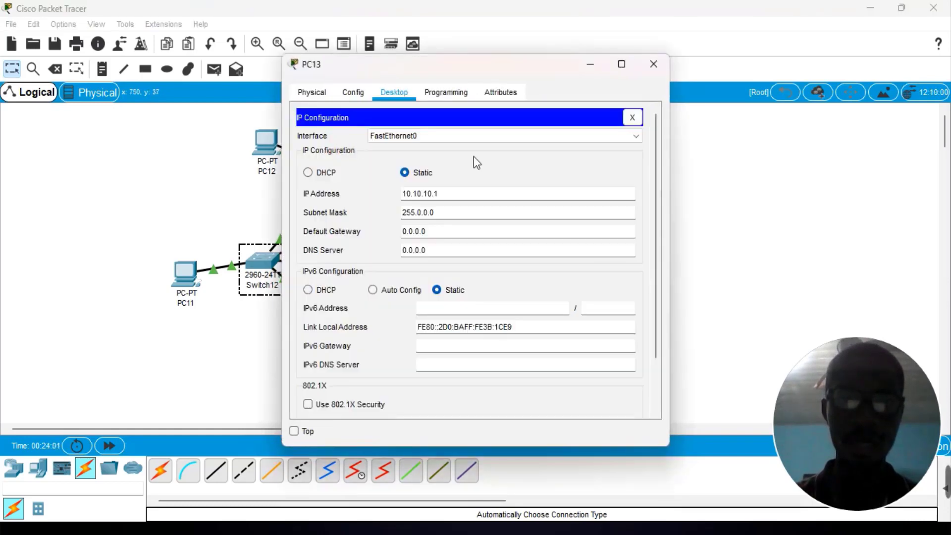
click(654, 64)
Step: Set PC14's static IP address to 10.10.10.2 with the default subnet mask 255.0.0.0, and close its configuration
click(600, 278)
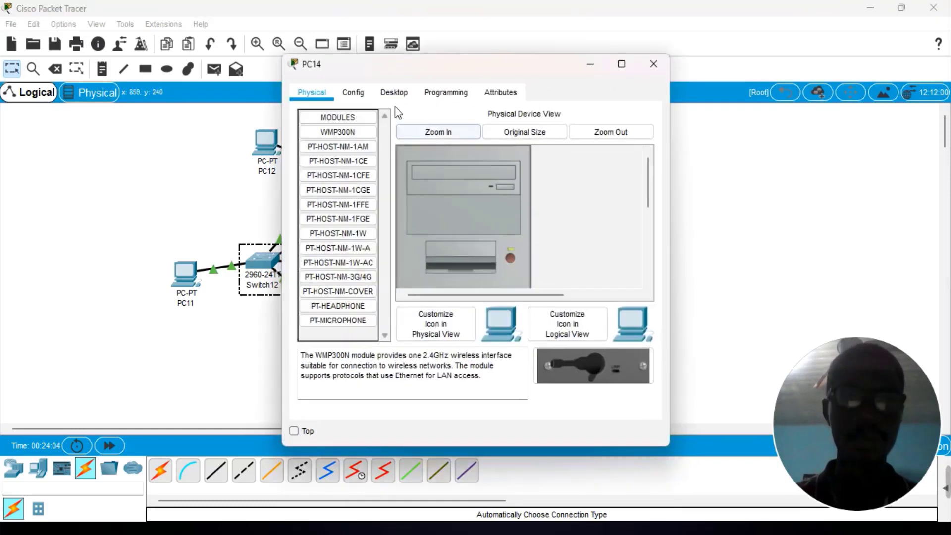
click(392, 94)
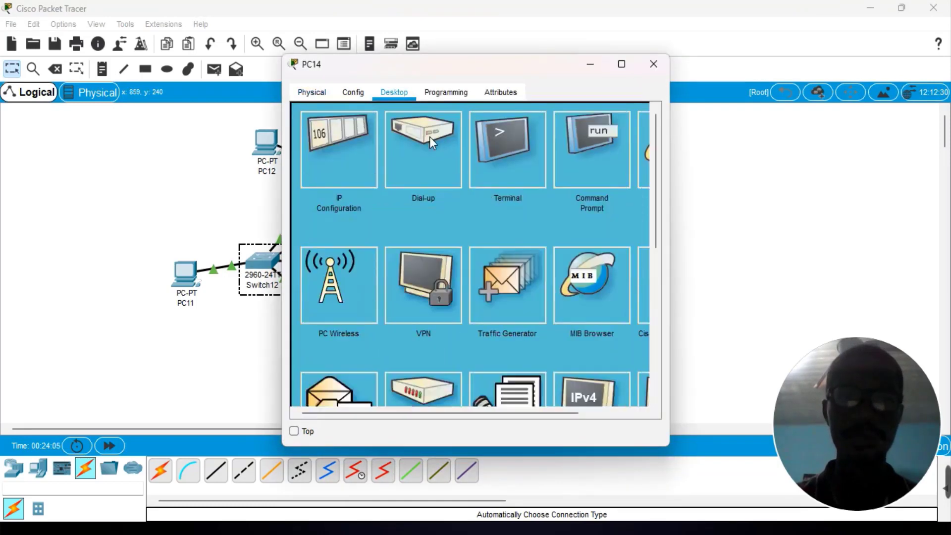
click(349, 144)
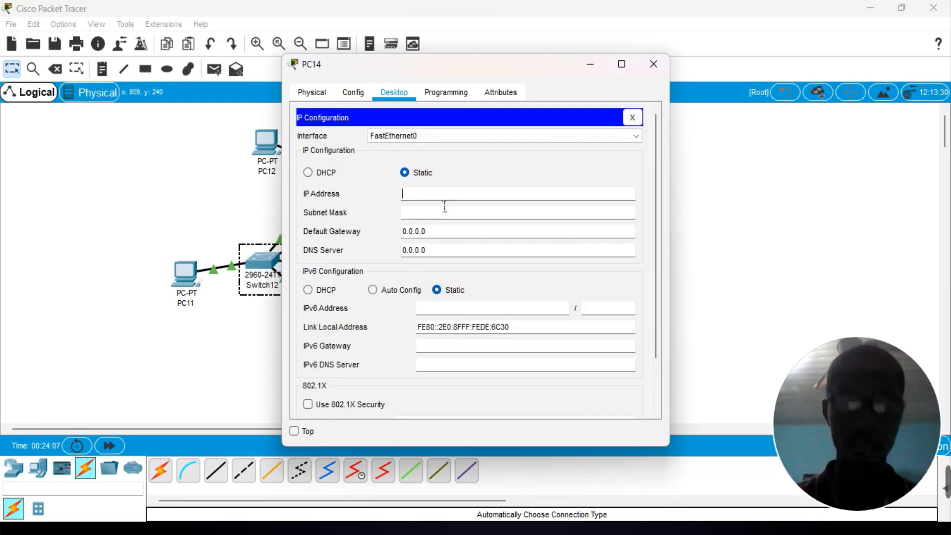
text(10.10.10.0)
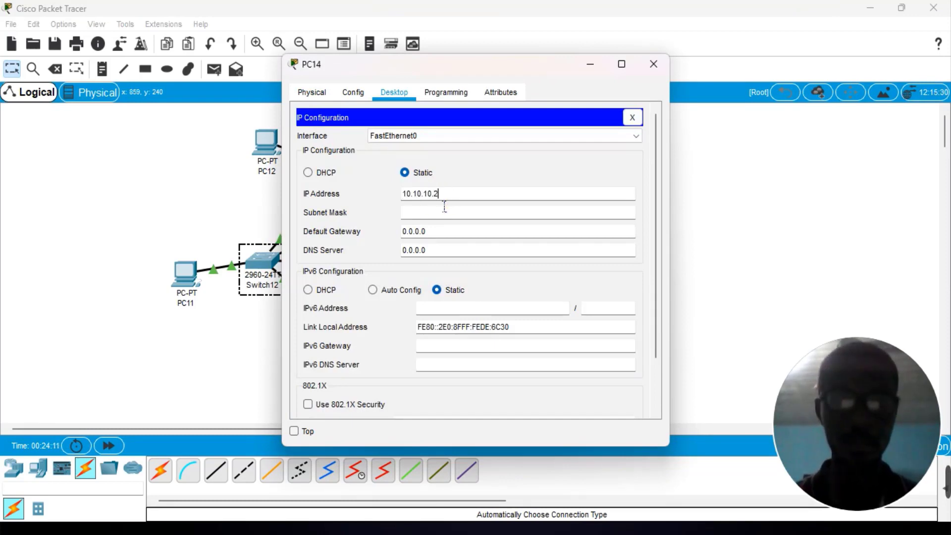
click(444, 211)
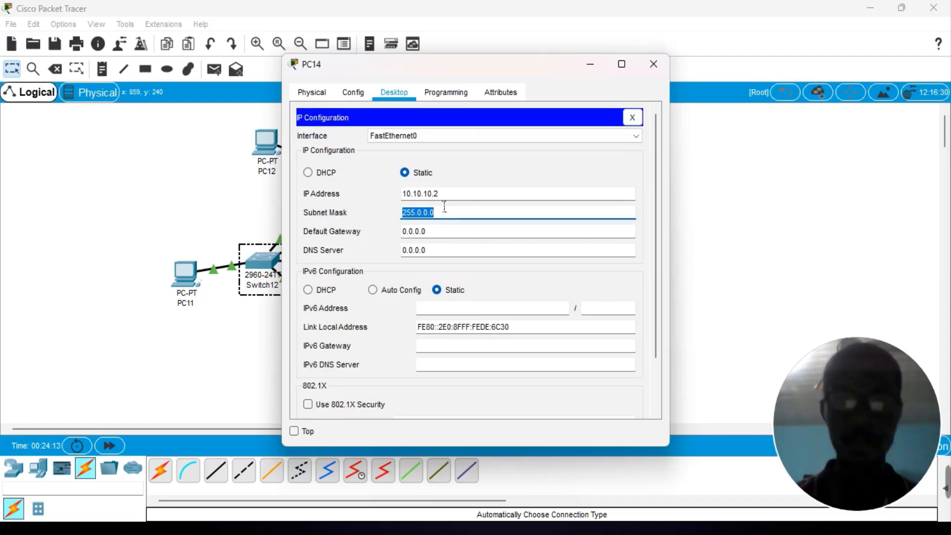
click(653, 63)
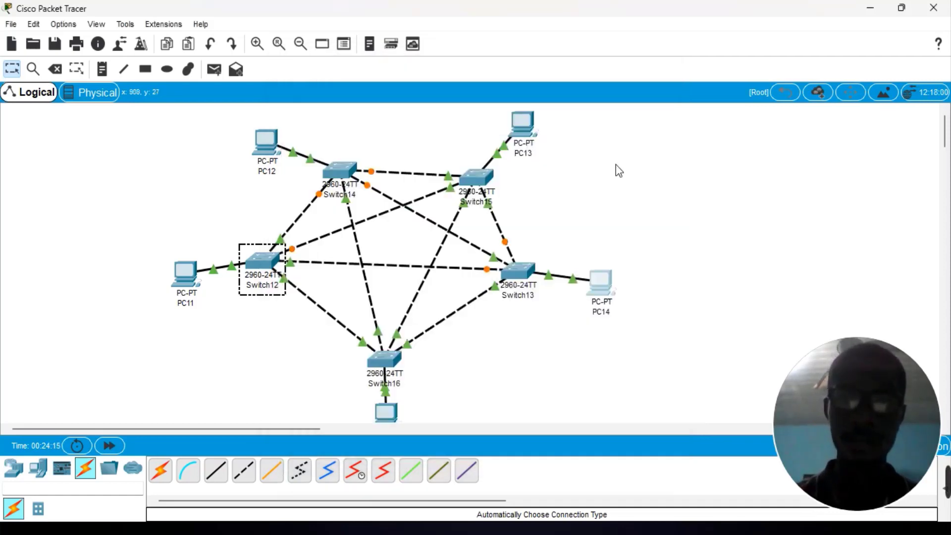
Step: Set PC15's static IP address to 10.10.10.3 with the default subnet mask 255.0.0.0
click(386, 411)
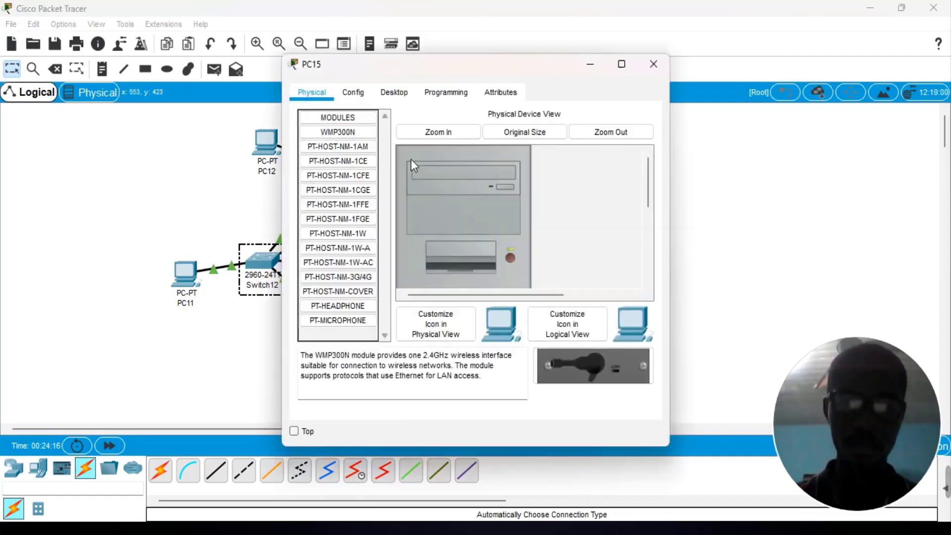
click(392, 93)
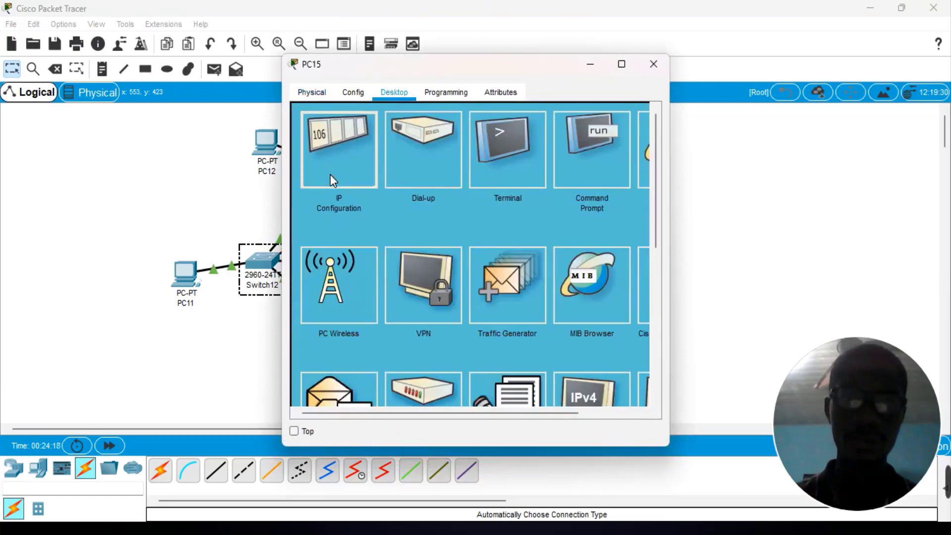
click(330, 174)
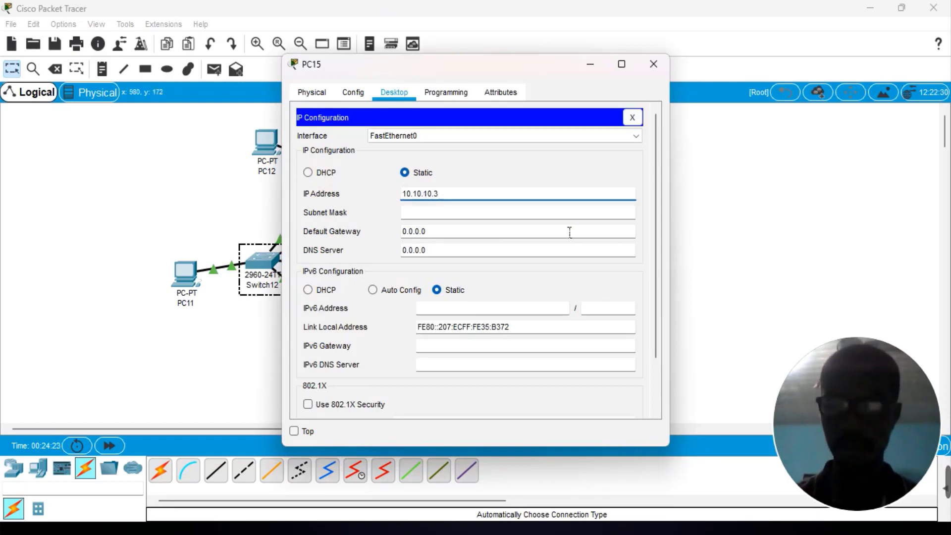
key(Tab)
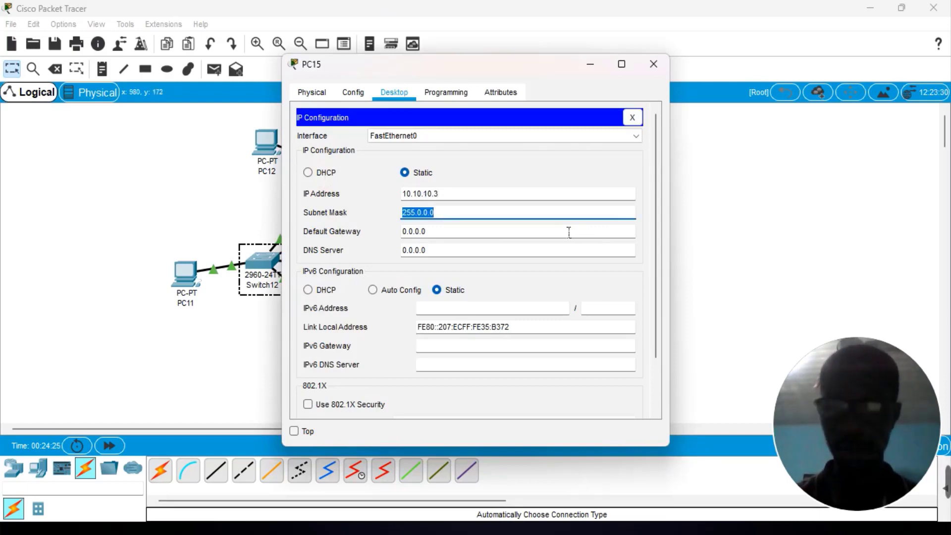
Step: Close PC15's configuration, and set PC11's static IP address to 10.10.10.5 with the default subnet mask 255.0.0.0
click(653, 65)
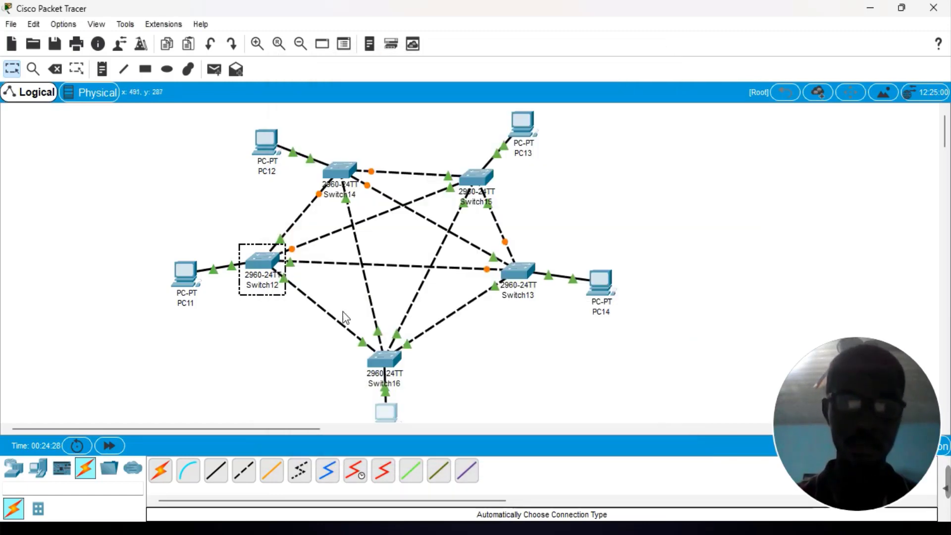
click(186, 273)
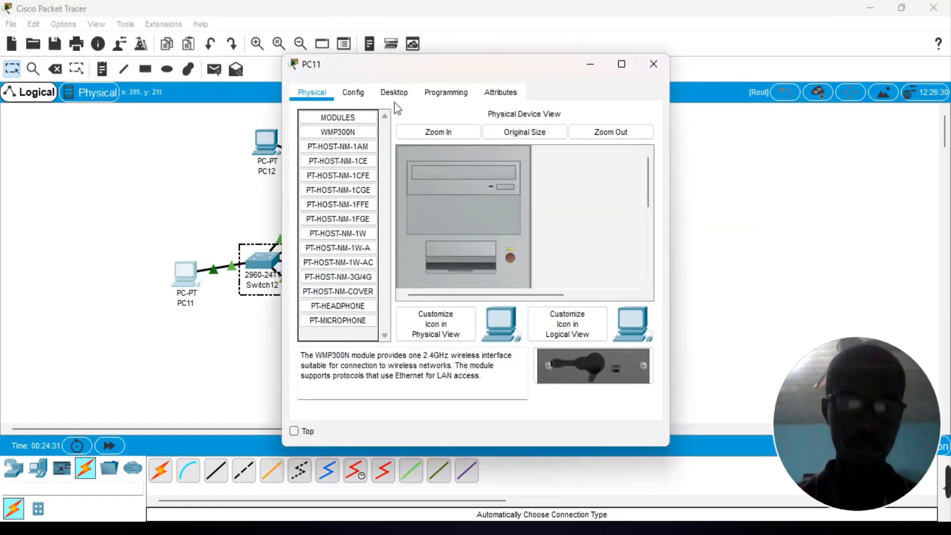
click(395, 93)
click(355, 141)
click(447, 195)
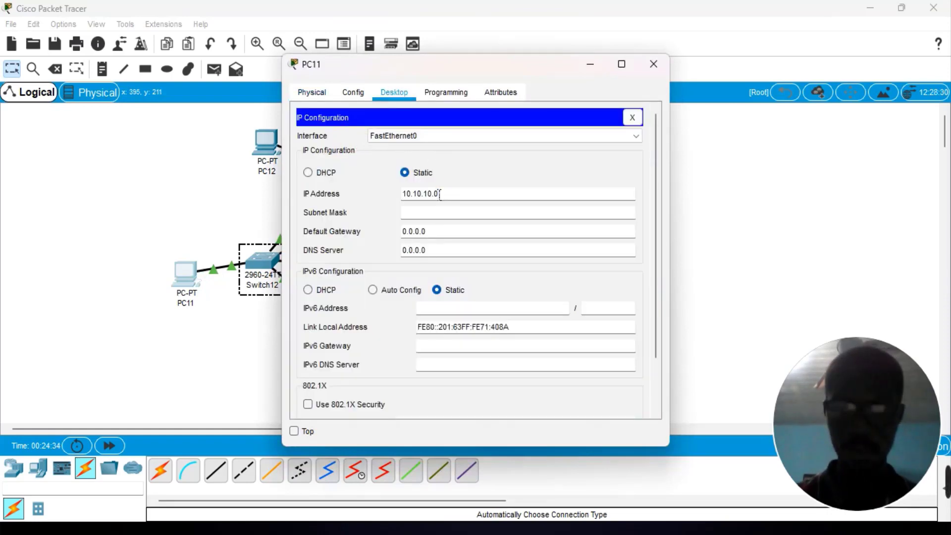
text(10.10.10.5)
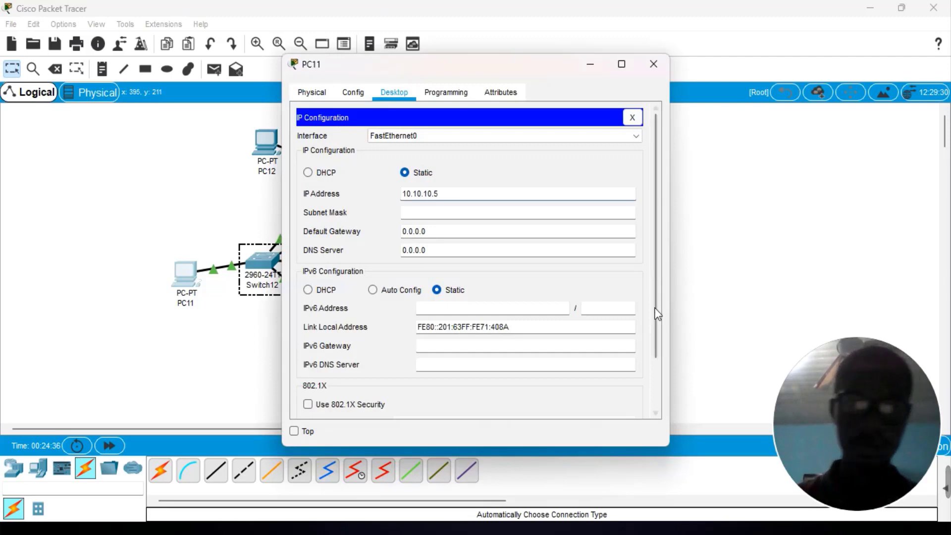
key(Tab)
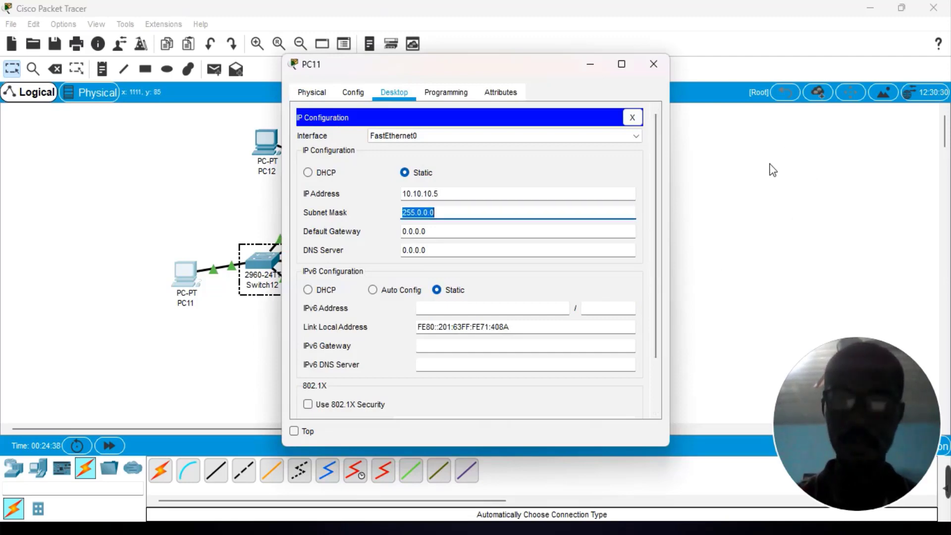
click(652, 65)
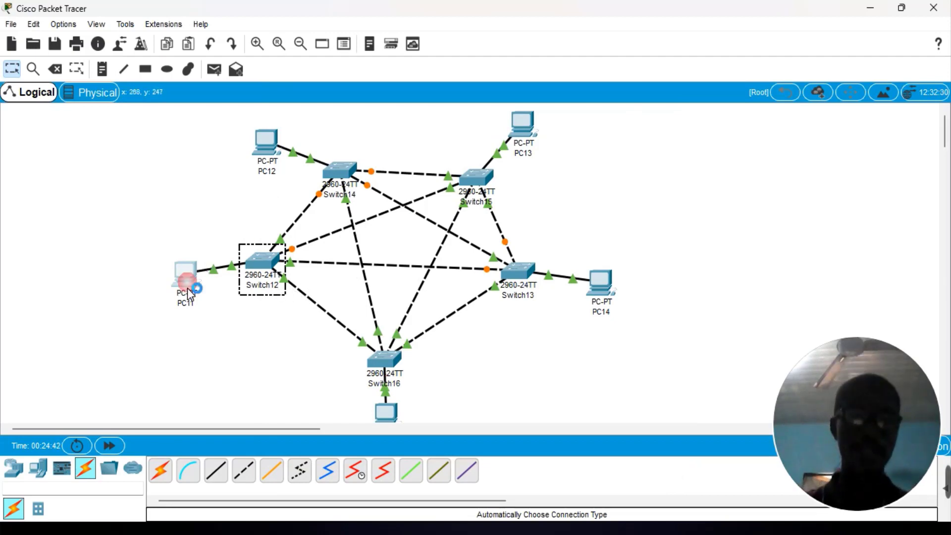
Step: Recheck the saved IP configurations of PC11 and PC12, closing each one after viewing it
click(182, 273)
click(354, 141)
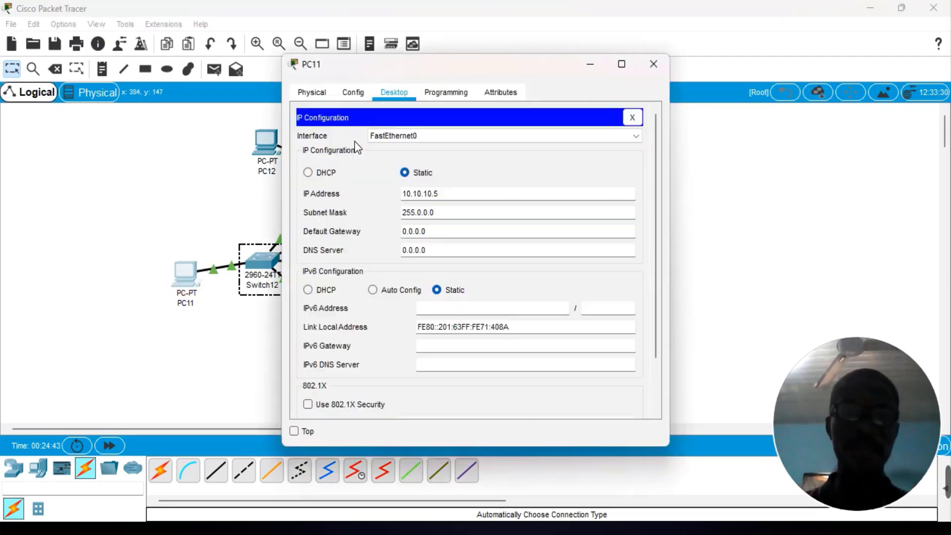
click(632, 117)
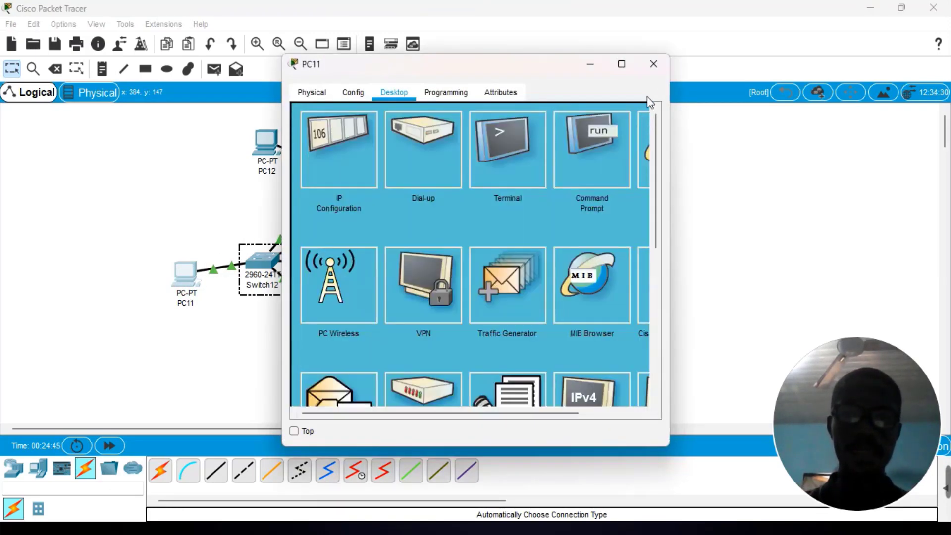
click(654, 70)
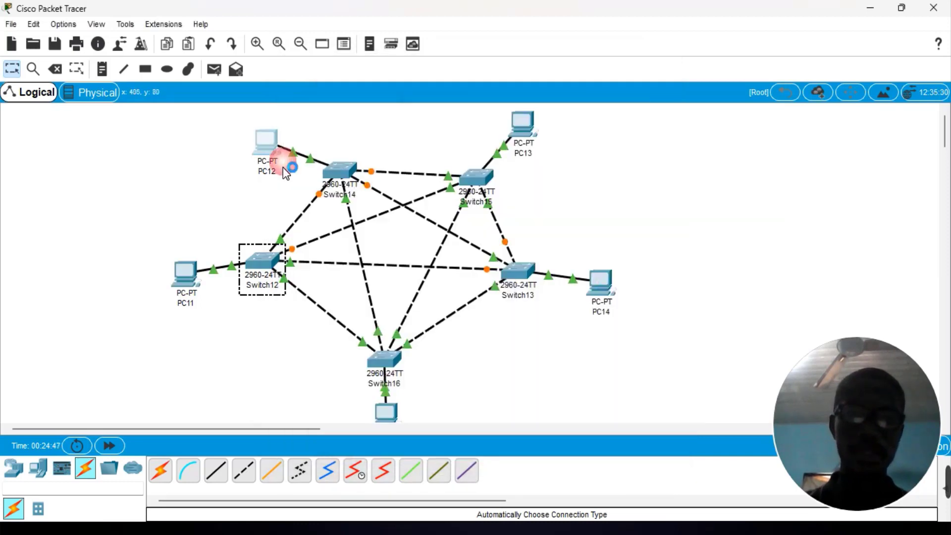
click(271, 148)
click(352, 155)
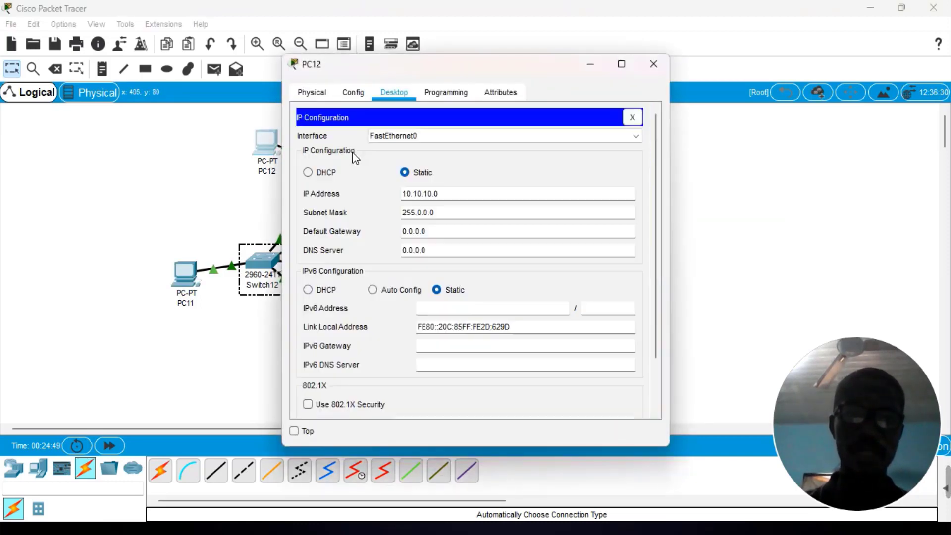
click(654, 63)
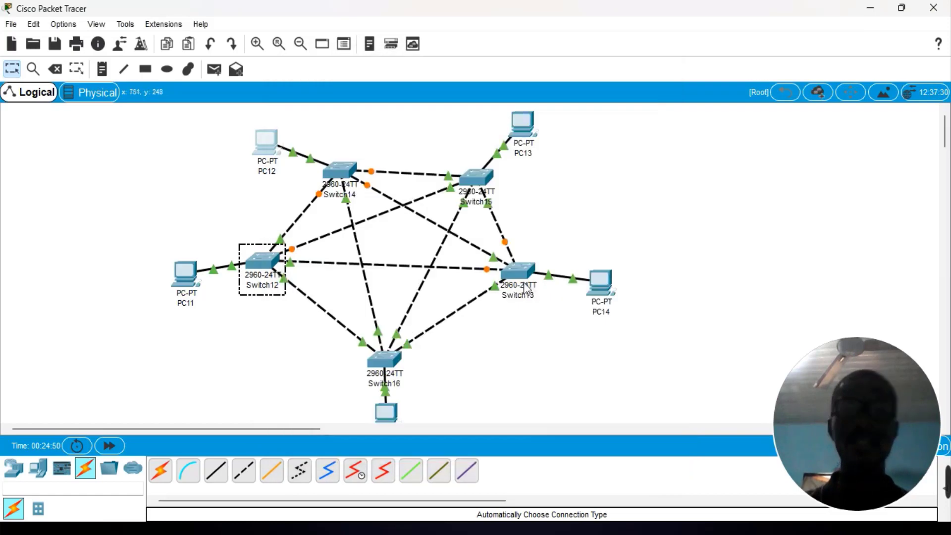
Step: Add a simple PDU with PC11 as the source and PC13 as the destination
mouse_move(528, 289)
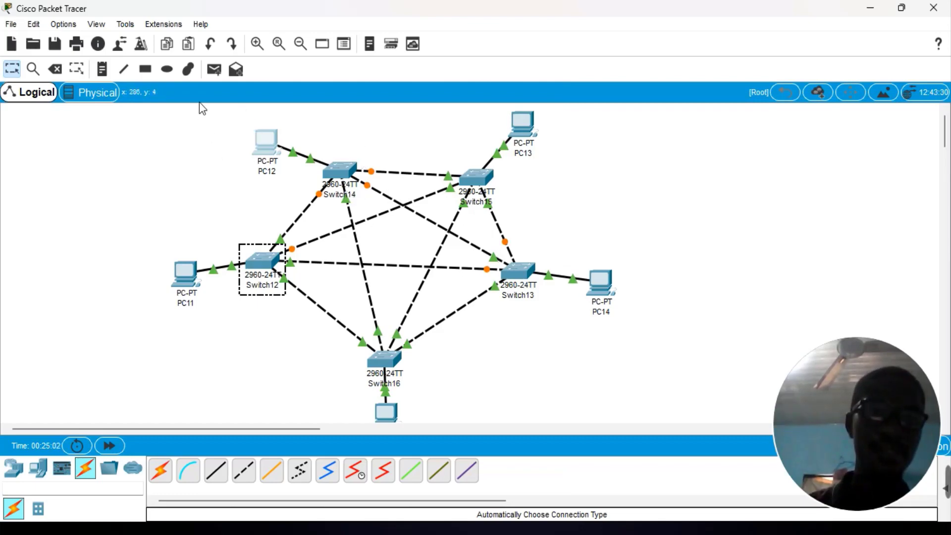
click(215, 72)
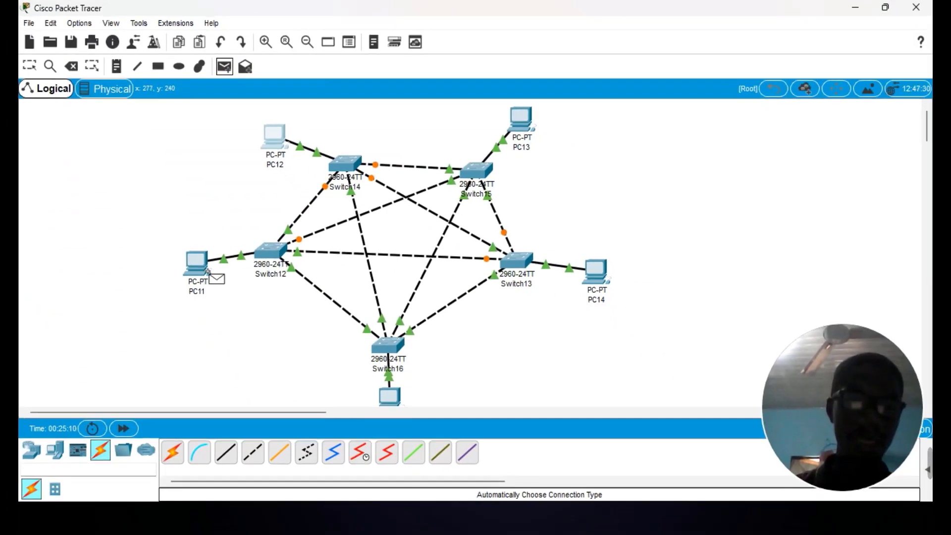
click(207, 272)
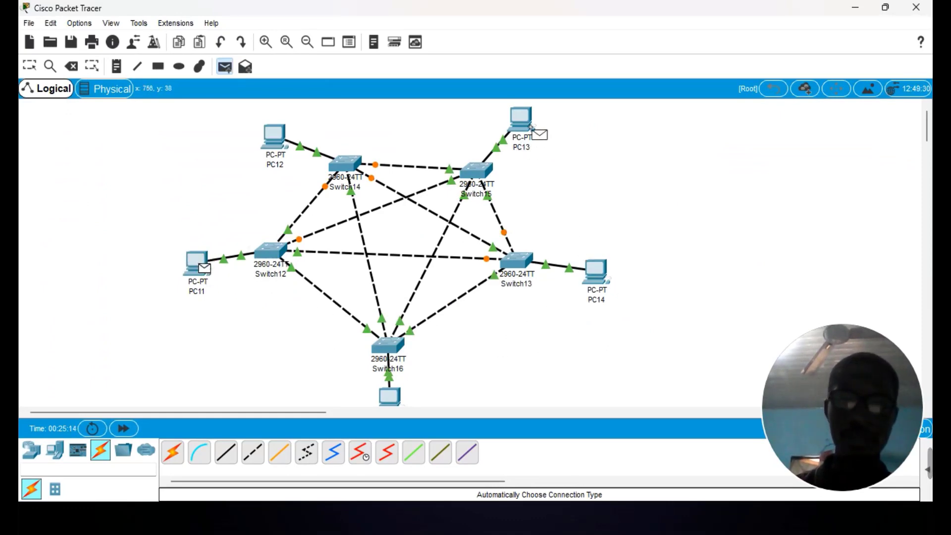
click(532, 127)
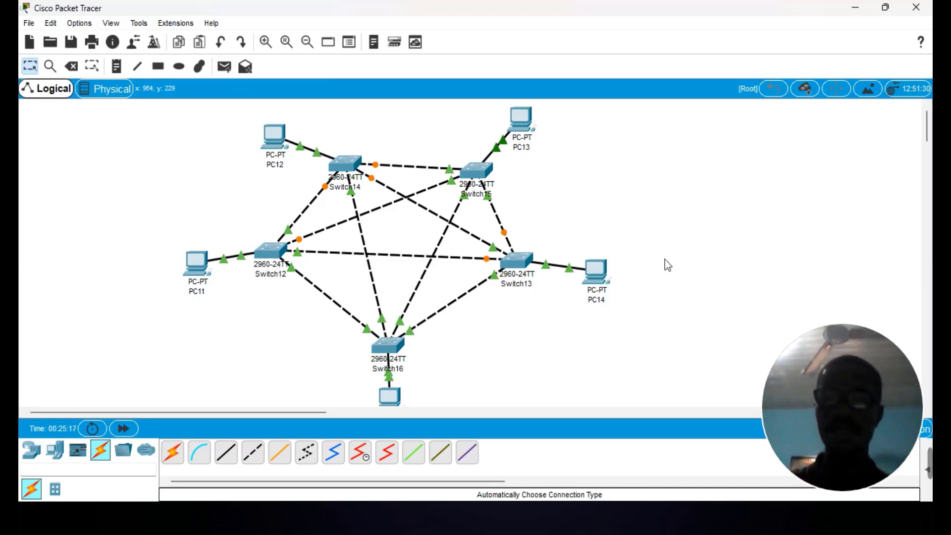
mouse_move(845, 382)
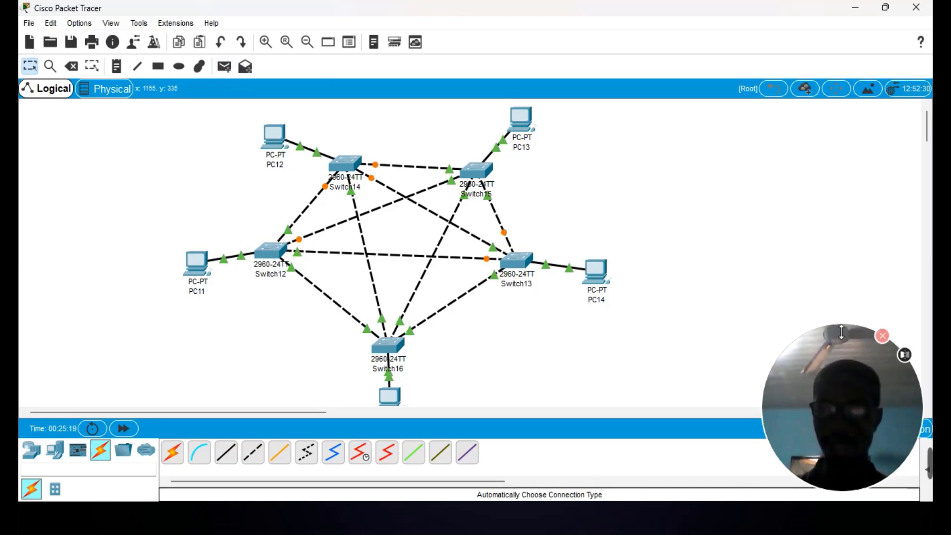
drag(842, 324, 848, 363)
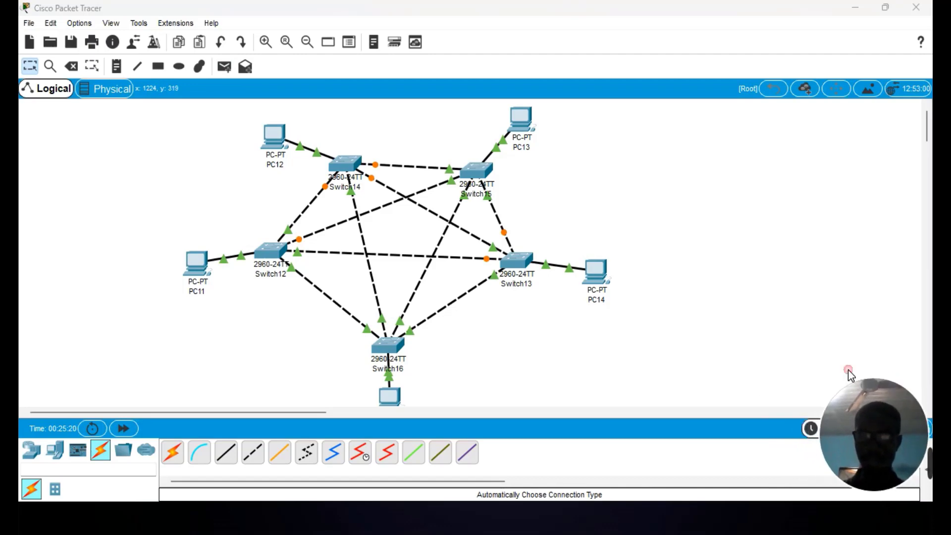
drag(867, 441, 711, 456)
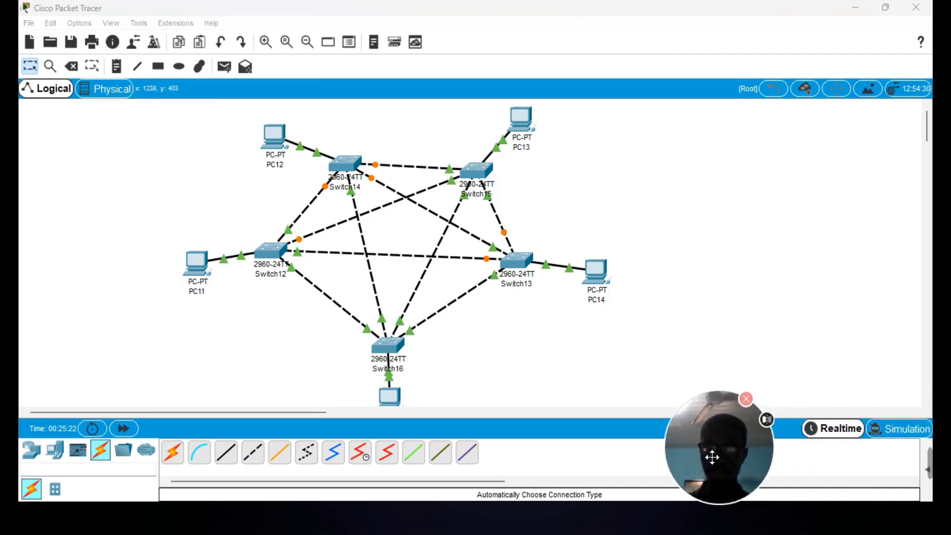
Step: Switch to simulation mode, play the PDU's trip between PC11 and PC13, and show the PDU list to check its status
click(921, 438)
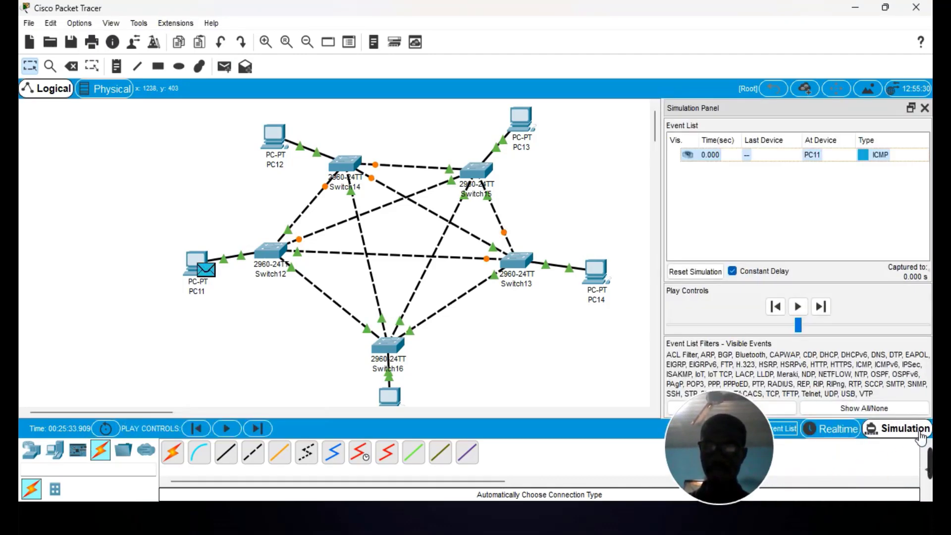
click(798, 307)
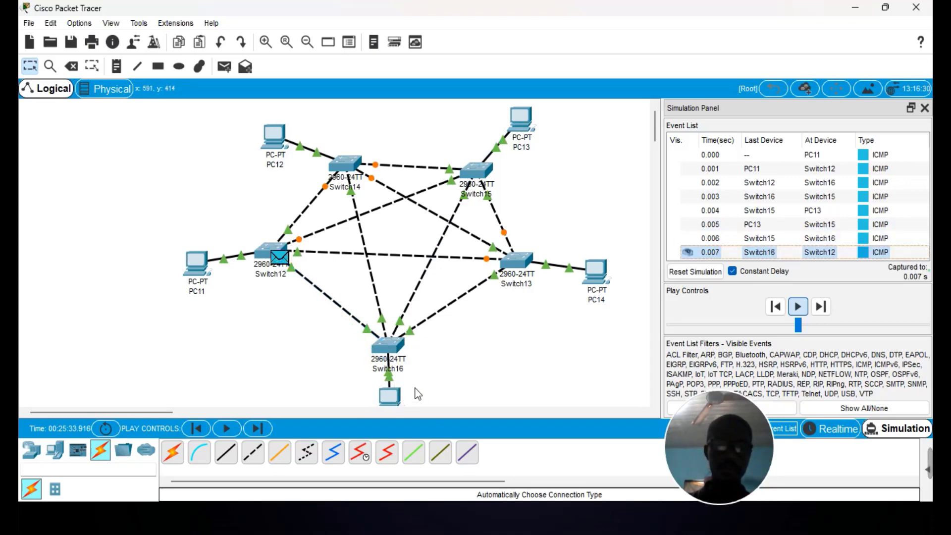
drag(723, 410, 795, 23)
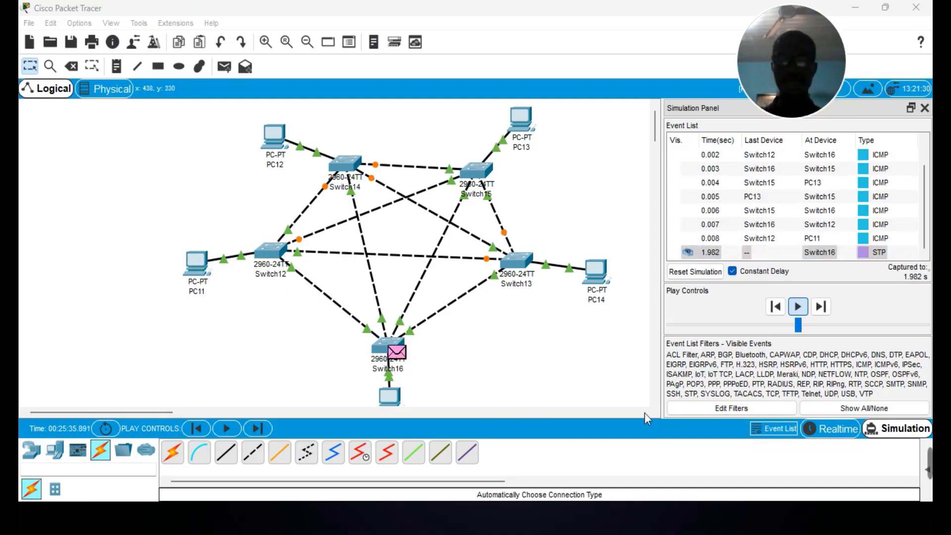
mouse_move(931, 470)
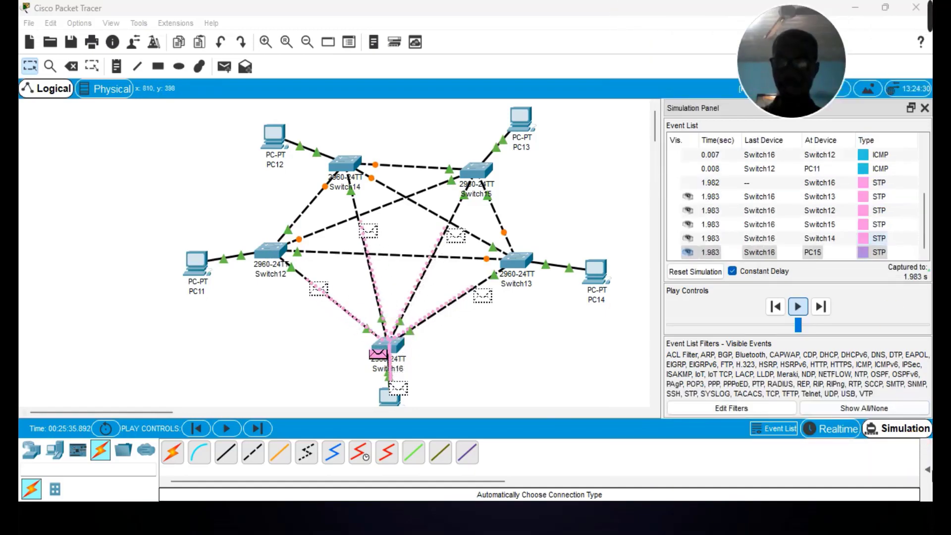
click(927, 469)
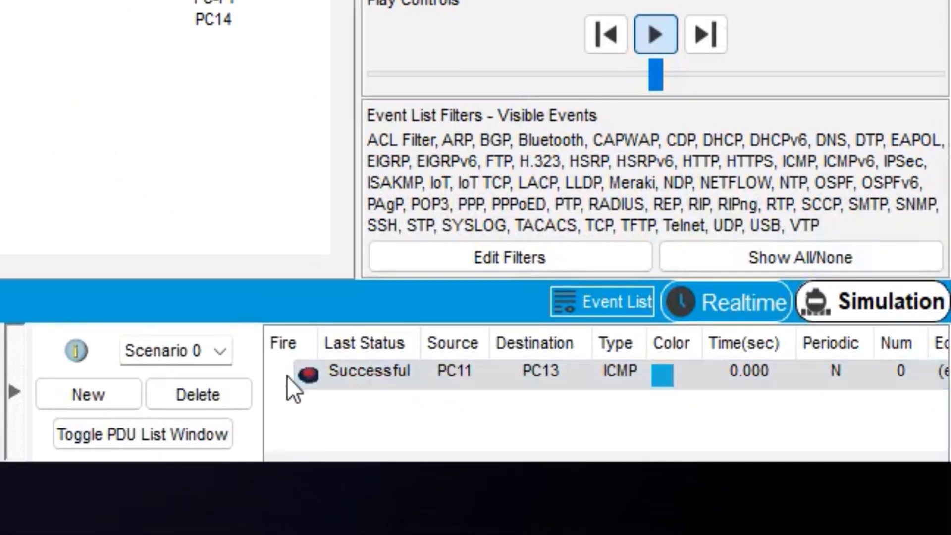